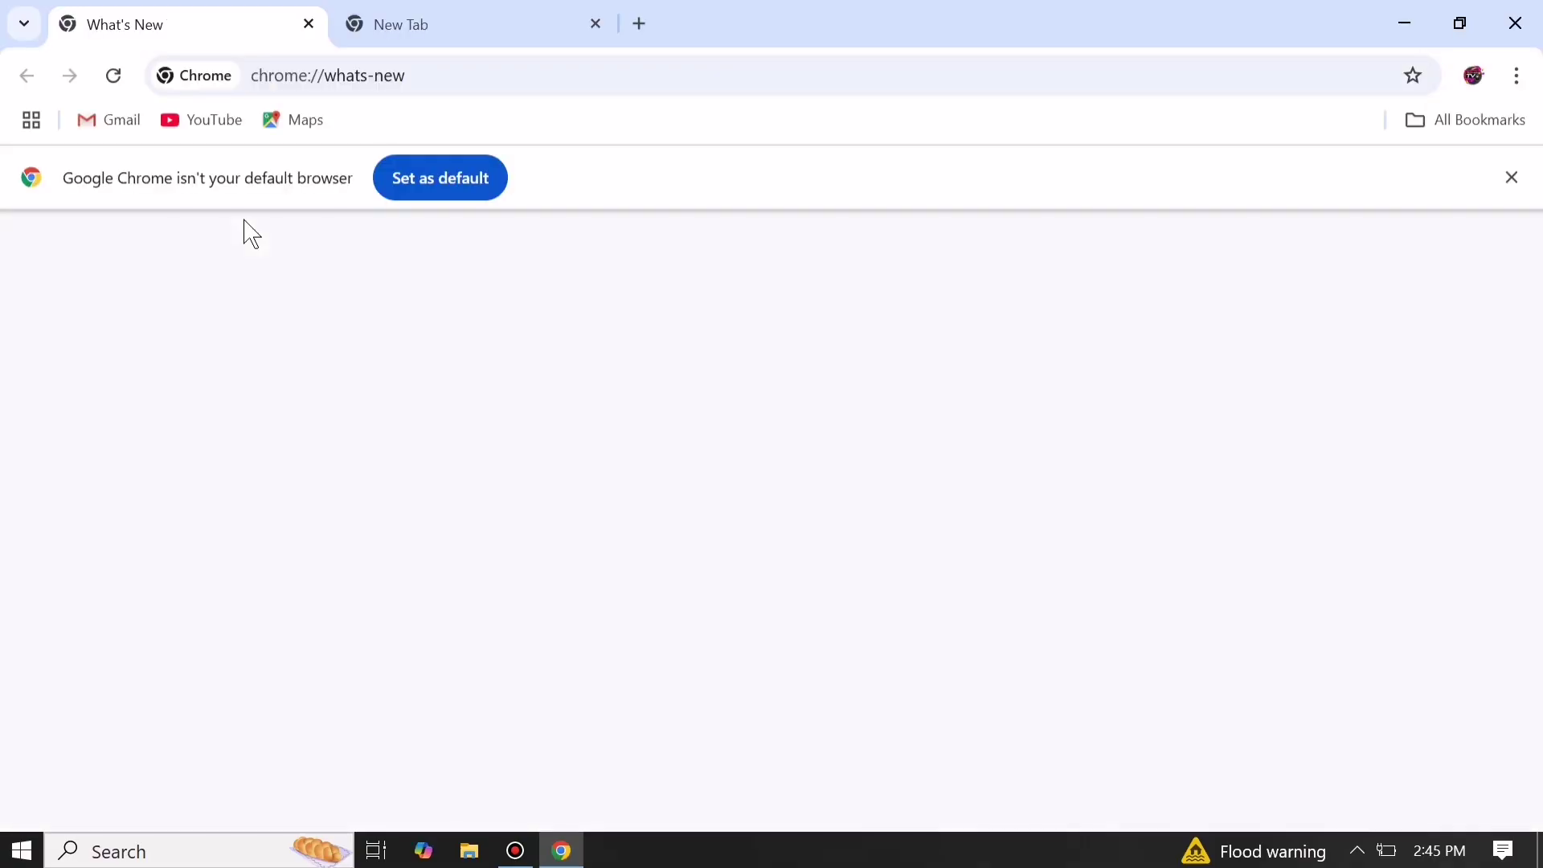
Load google.com in Chrome and search for 'hp smart tank 615 driver'.
left_click(352, 78)
type("google")
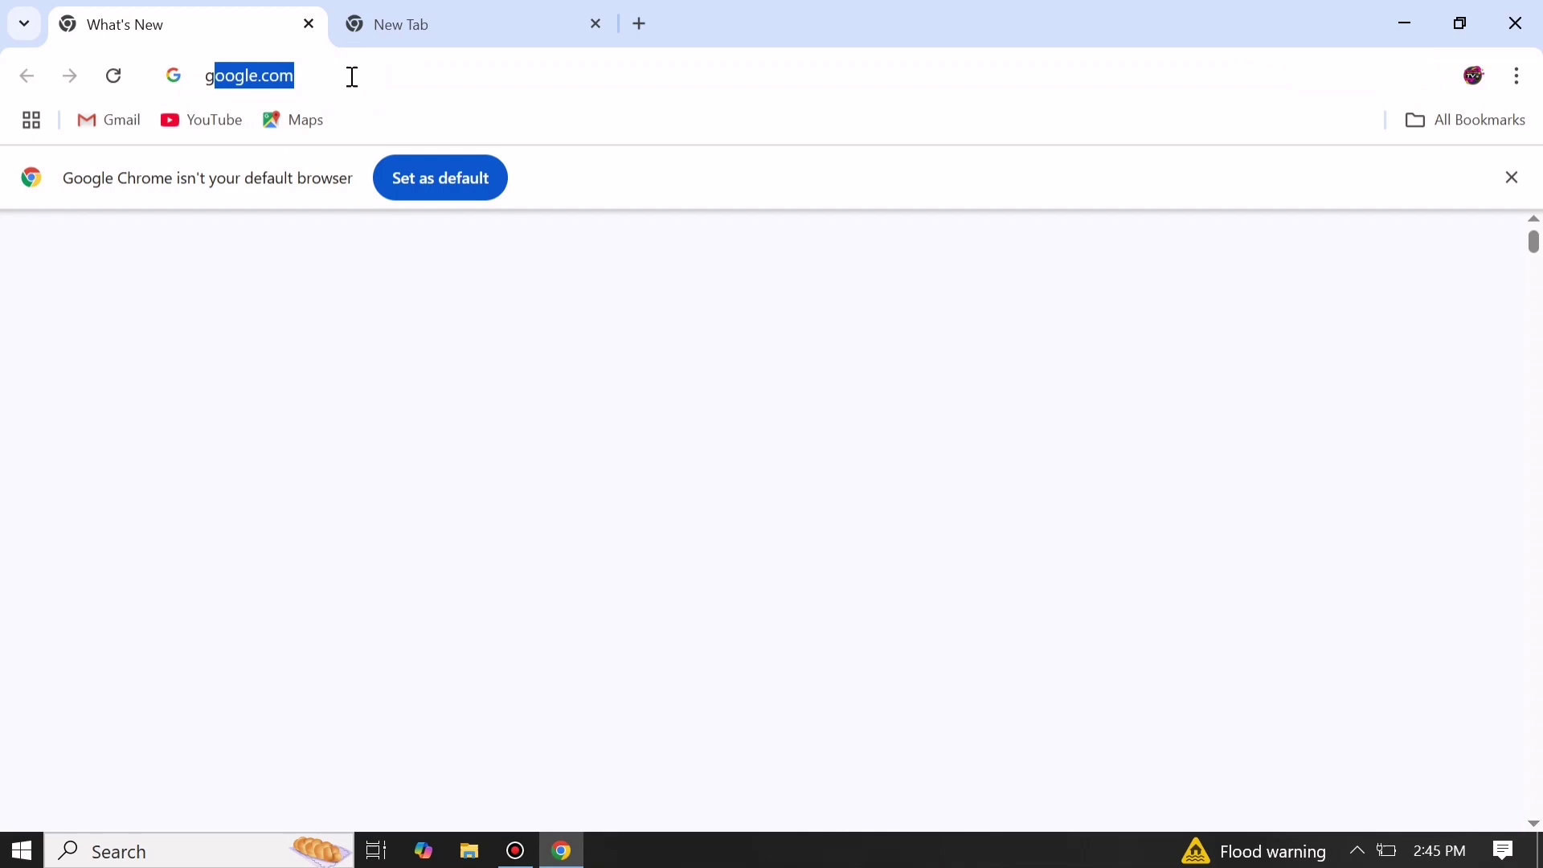
type(".com")
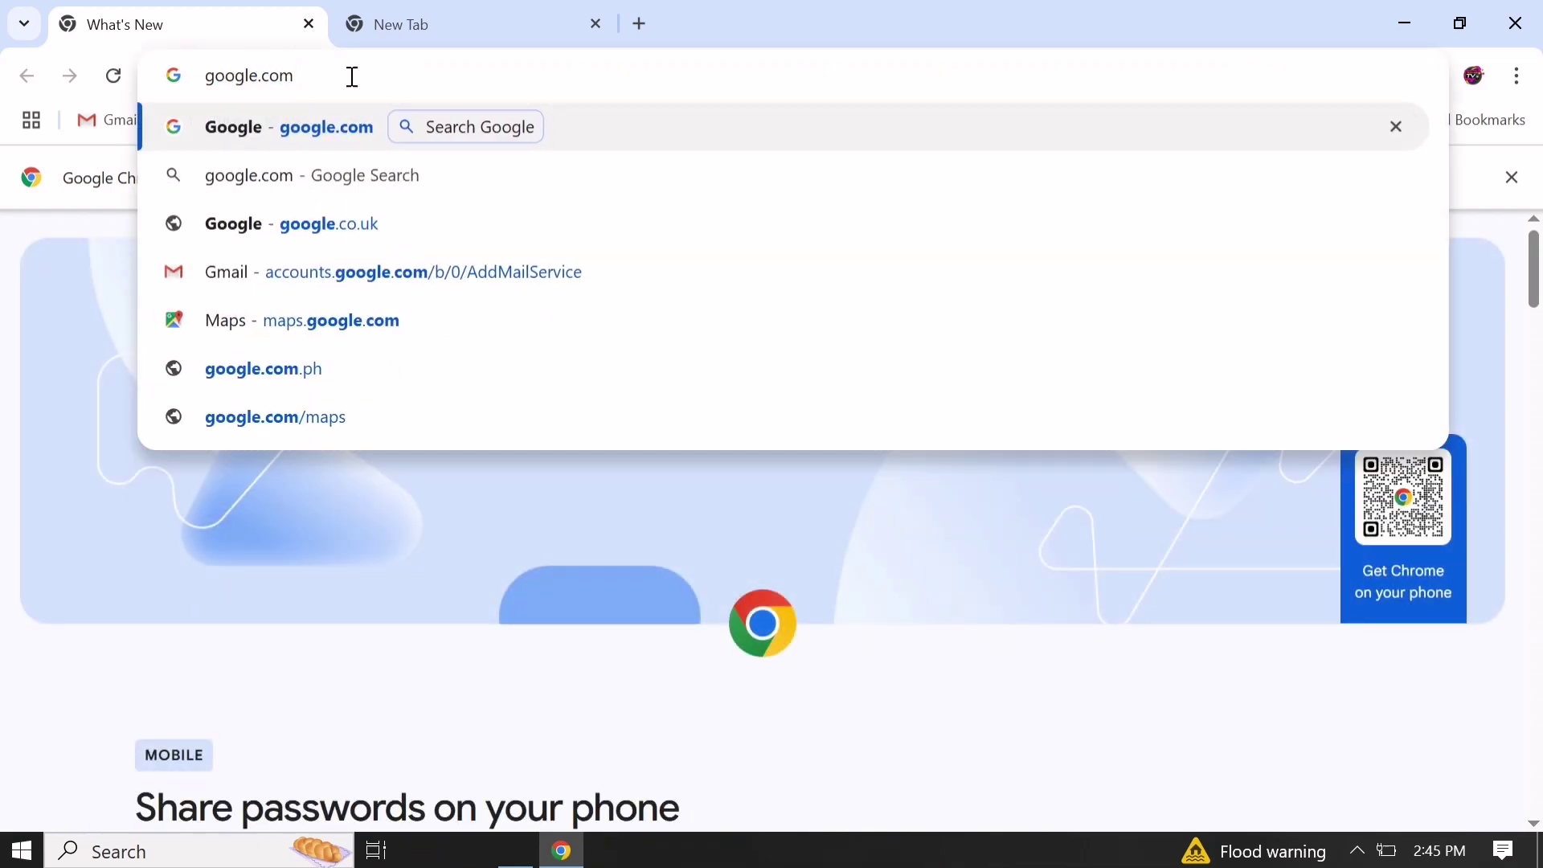
key("Return")
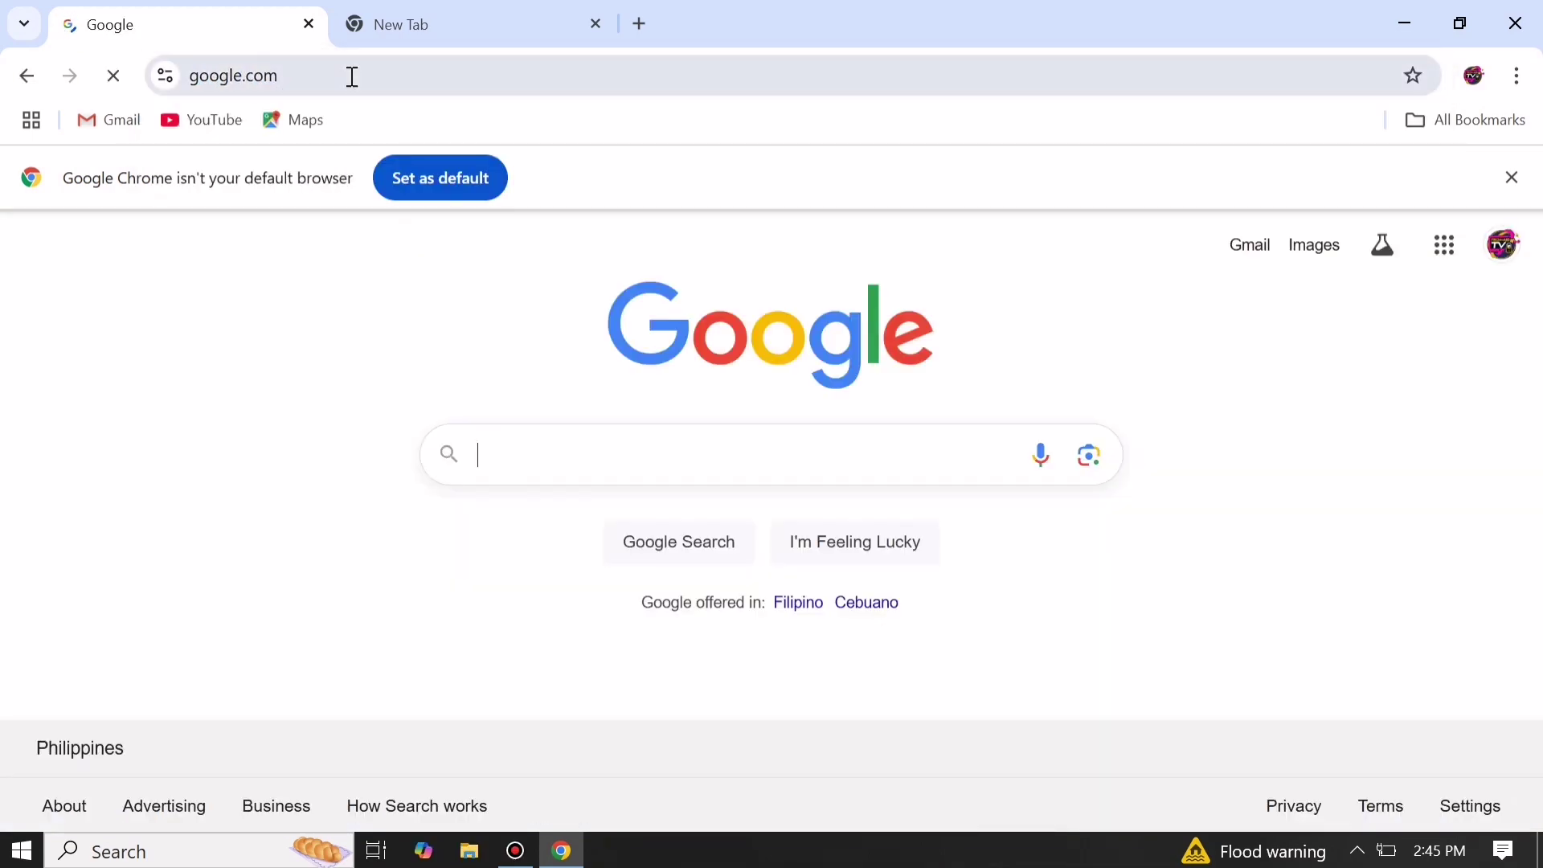
left_click(518, 452)
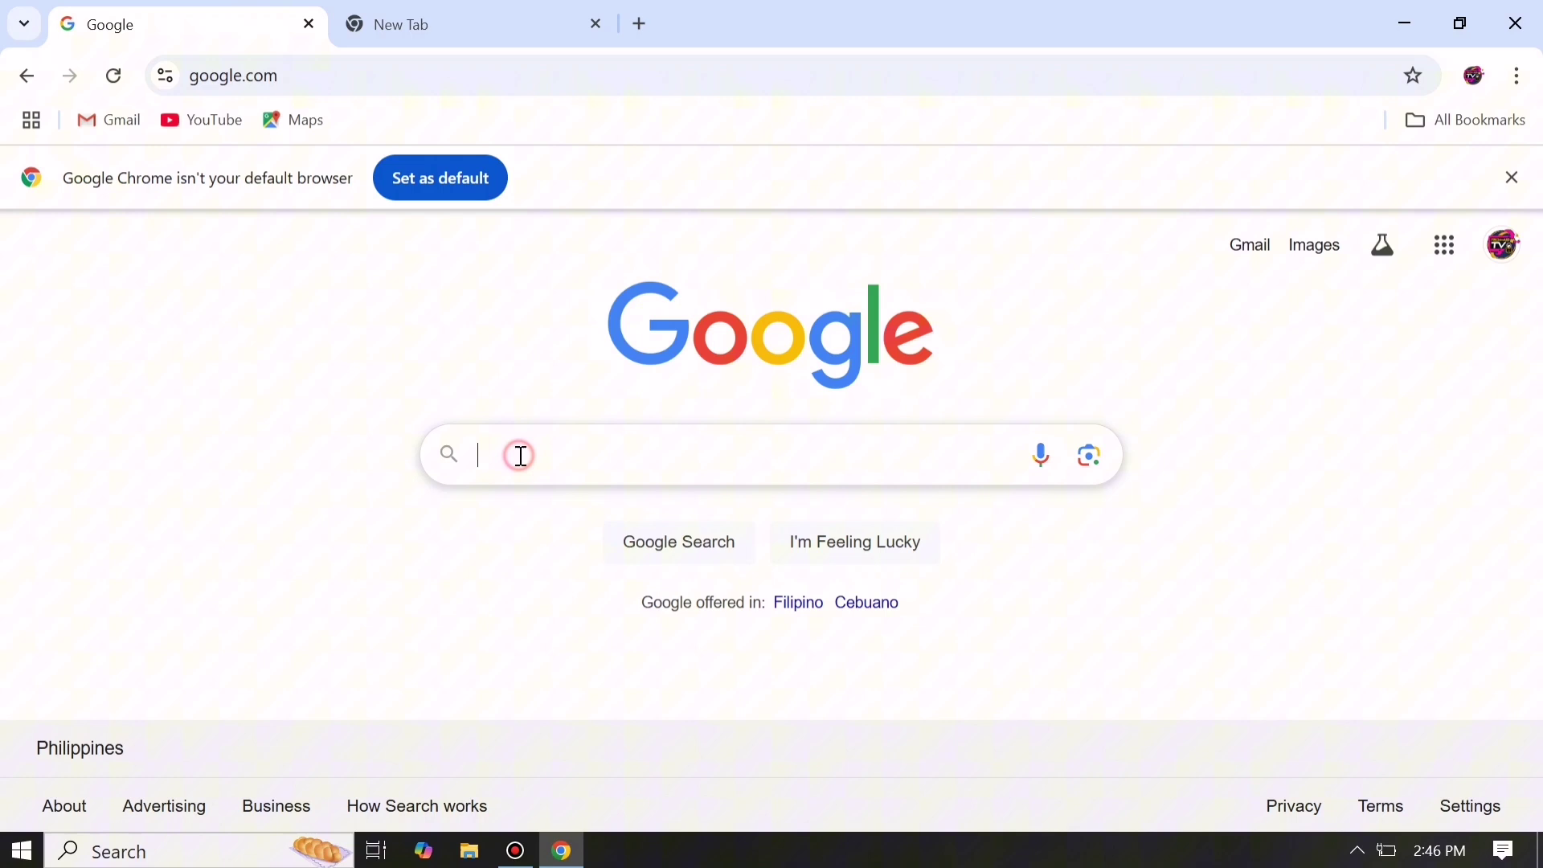
type("hp smar")
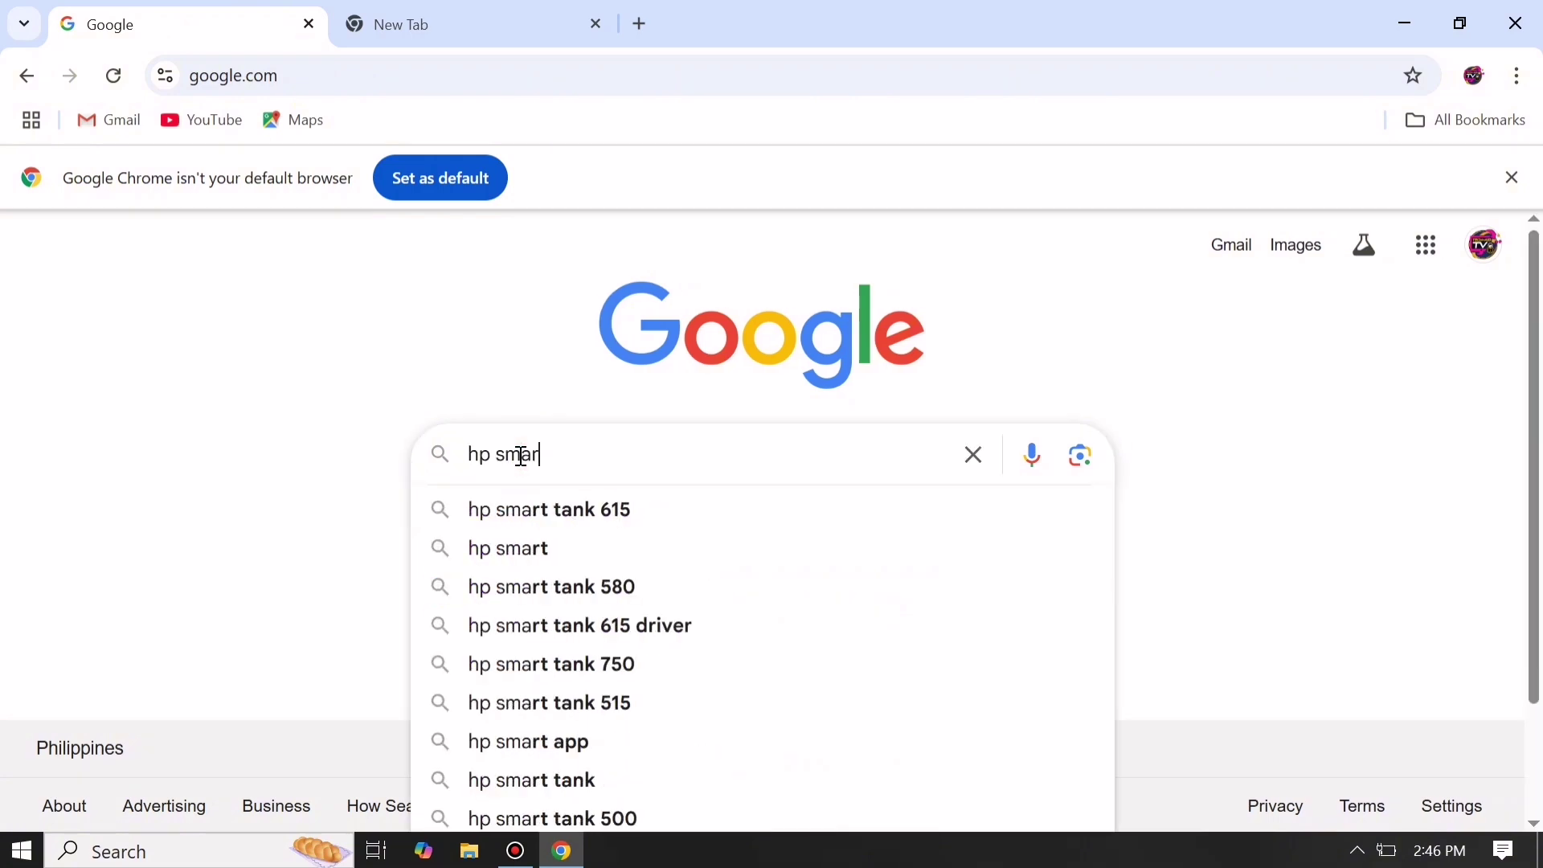
type("t tank 61")
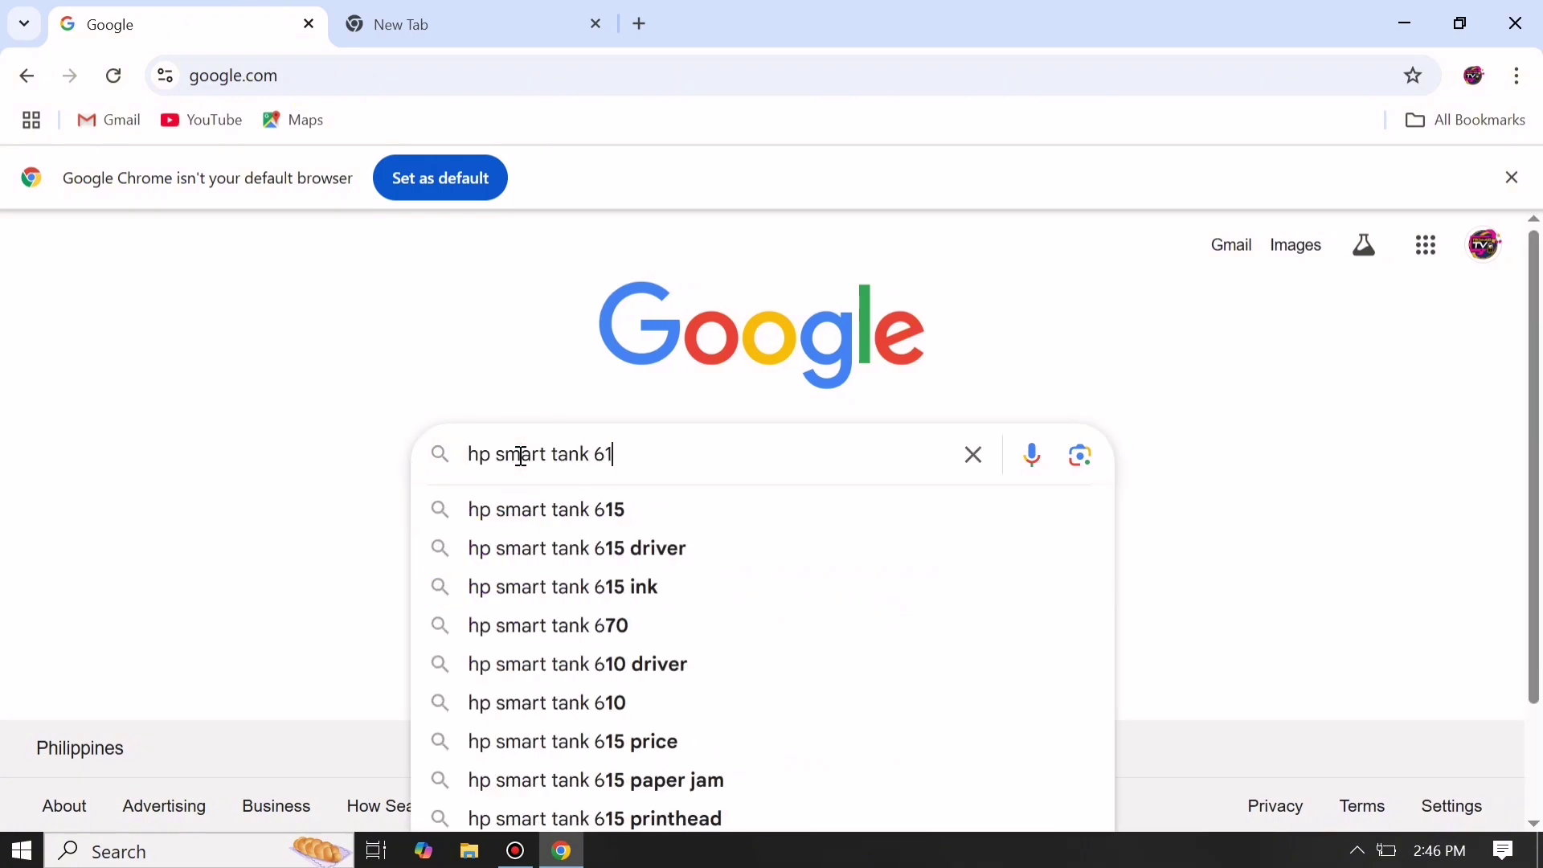
type("5 driver")
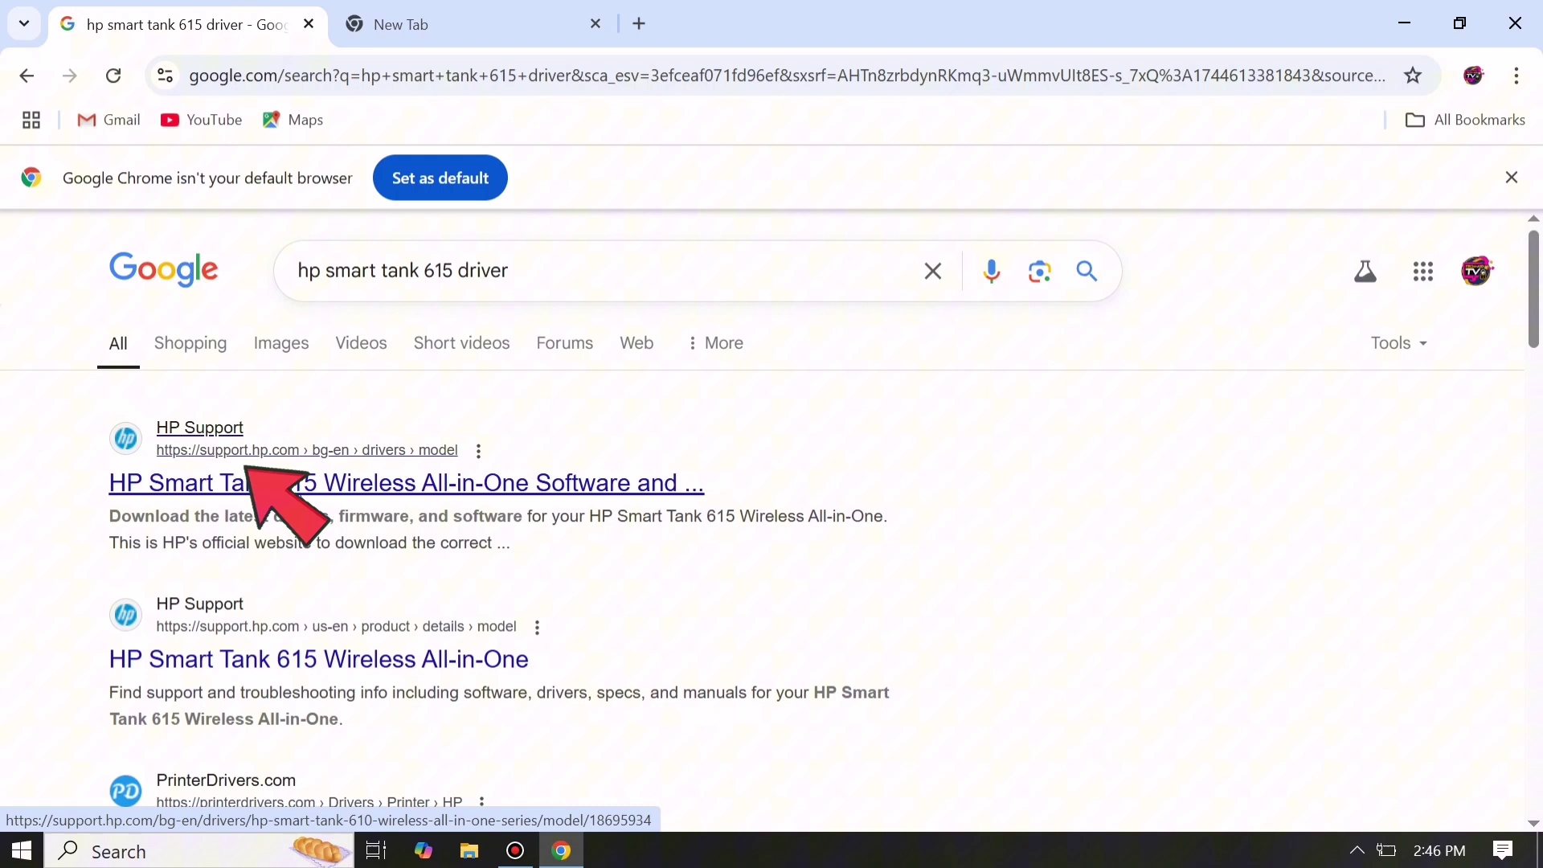
From HP's Smart Tank 615 drivers page, download the 211 MB offline HP Easy Start setup.
left_click(279, 481)
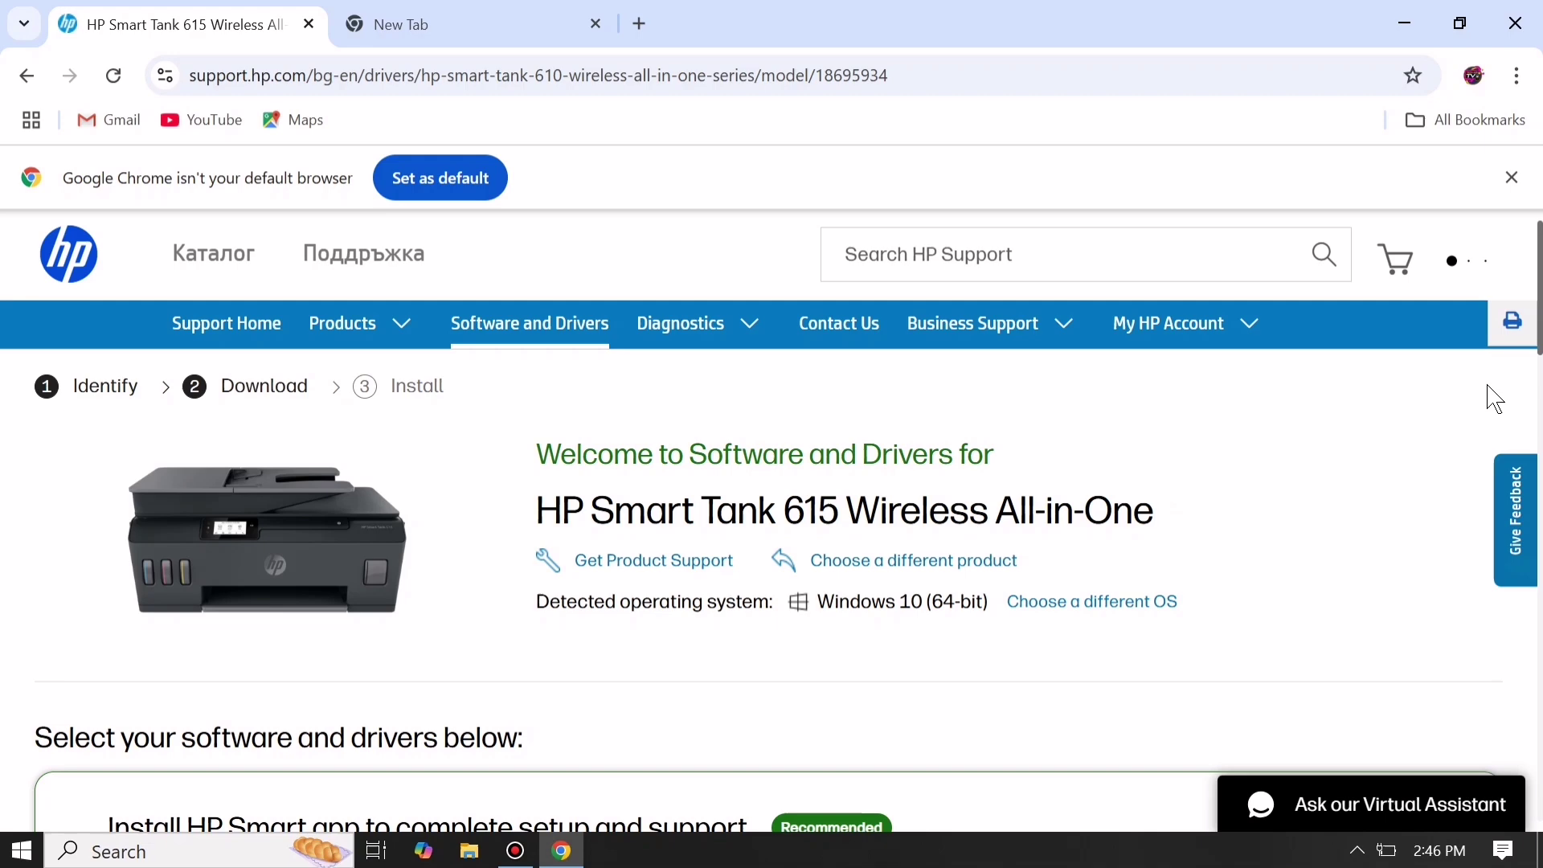
left_click_drag(1534, 305, 1538, 591)
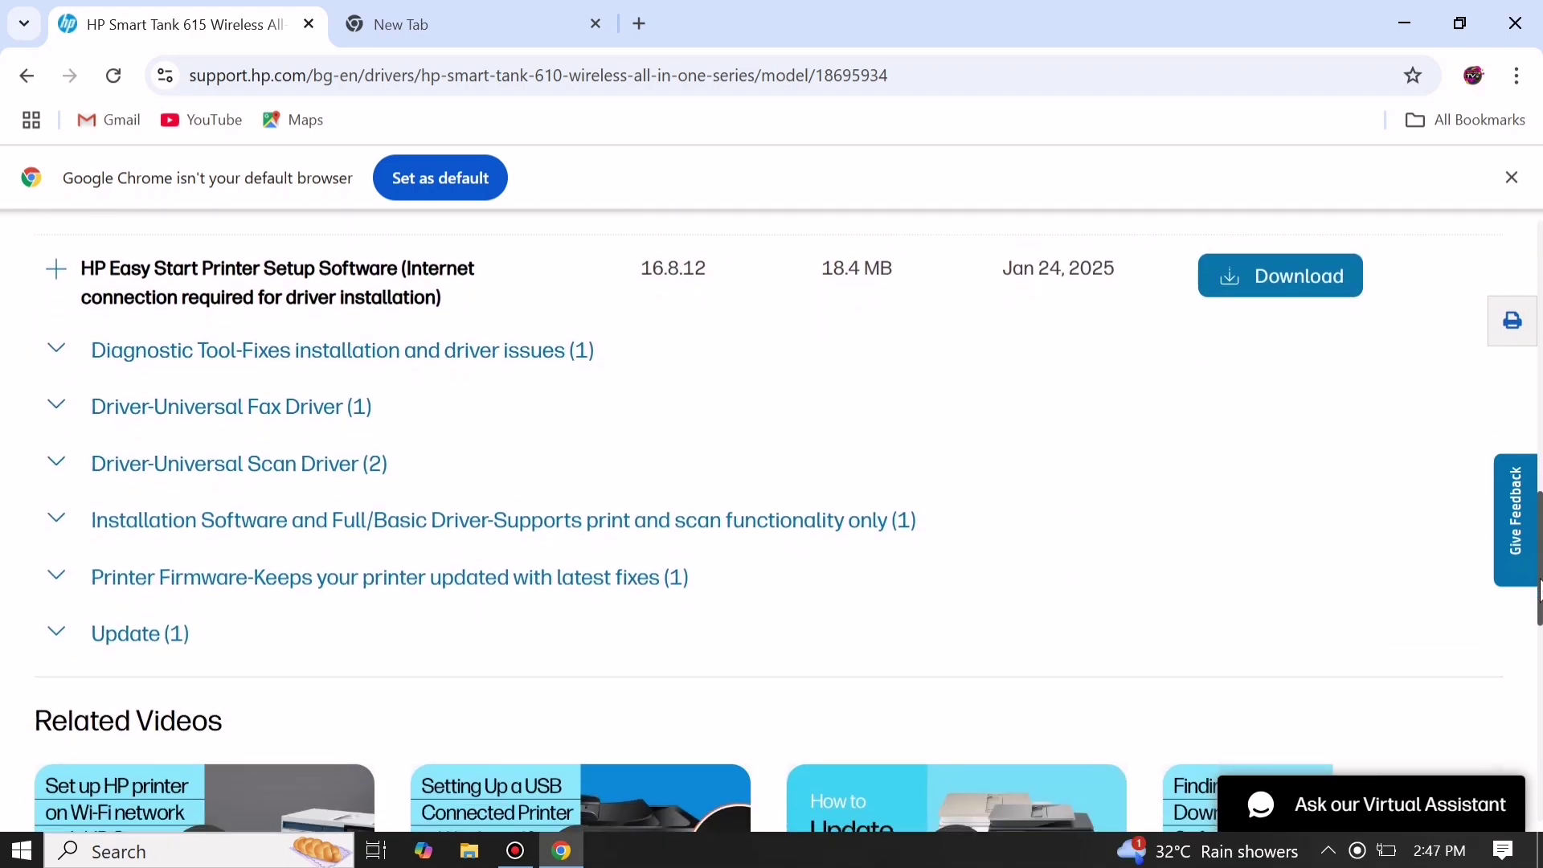
left_click(52, 518)
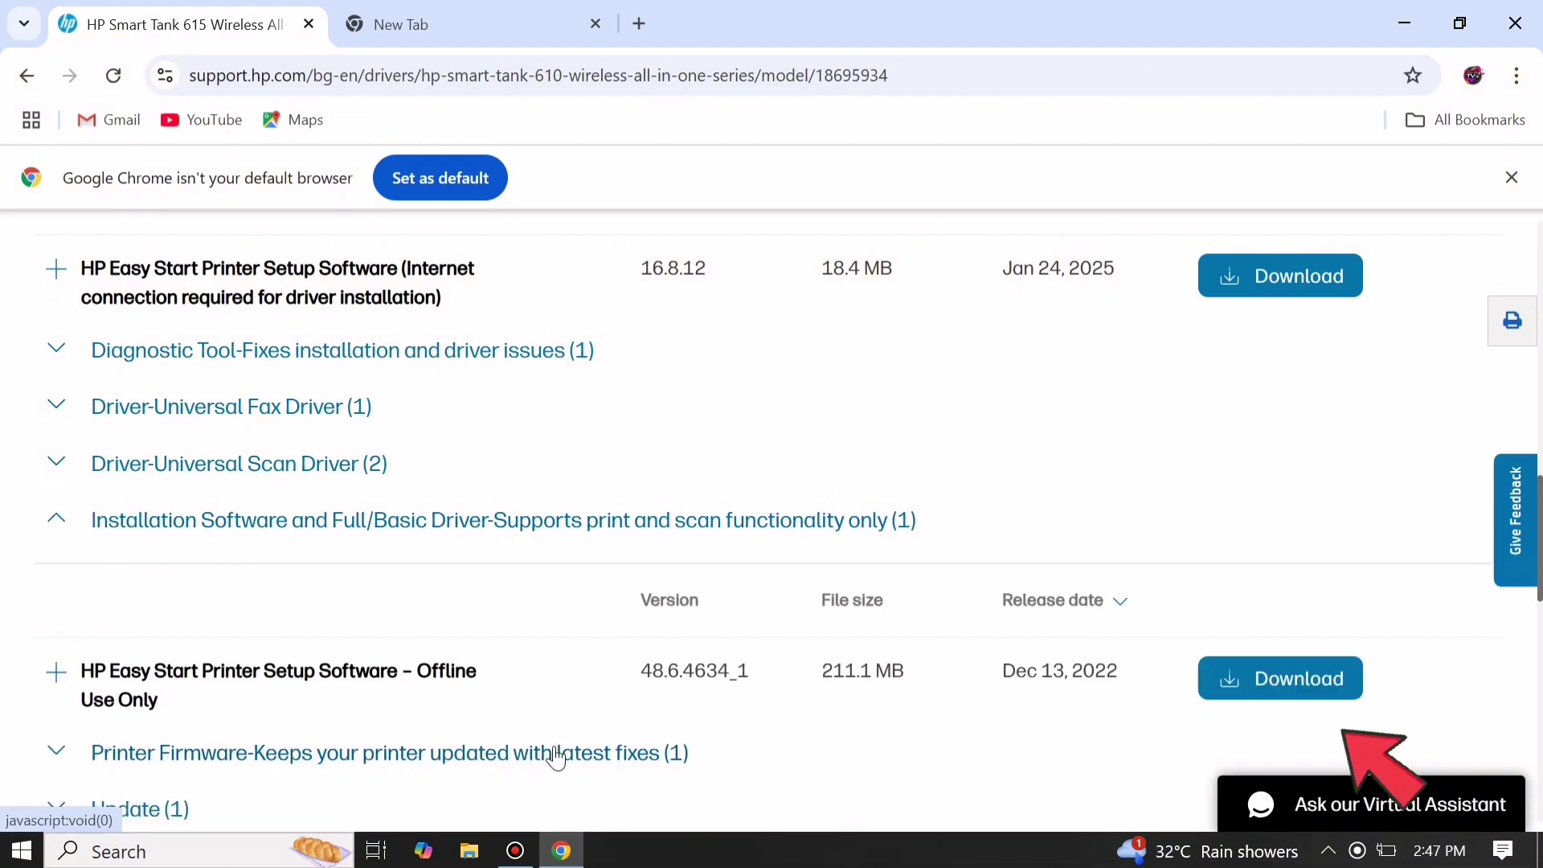
left_click(1276, 680)
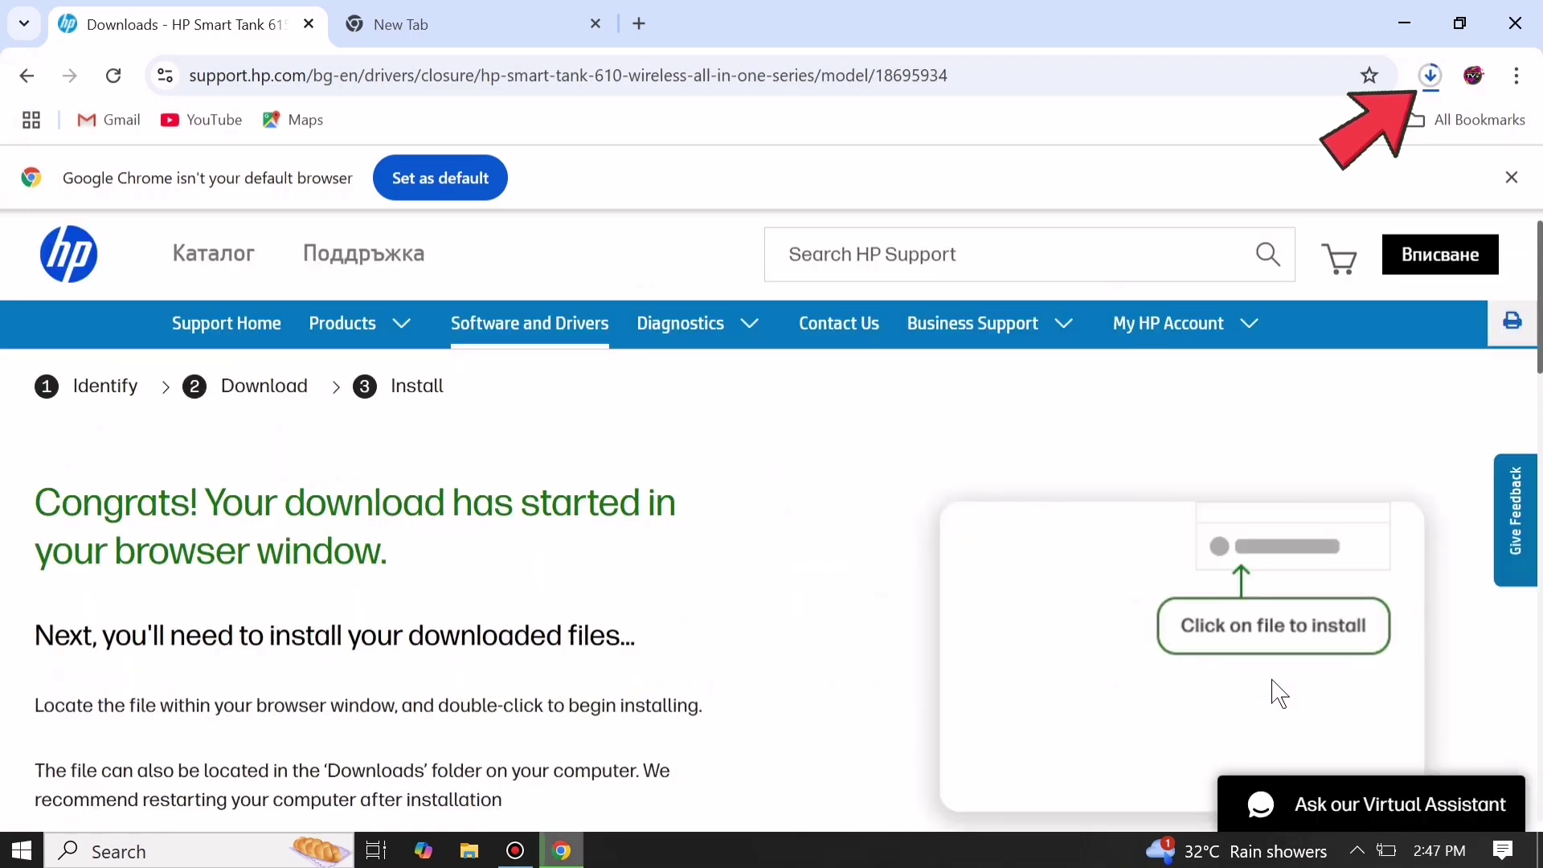
left_click(1429, 76)
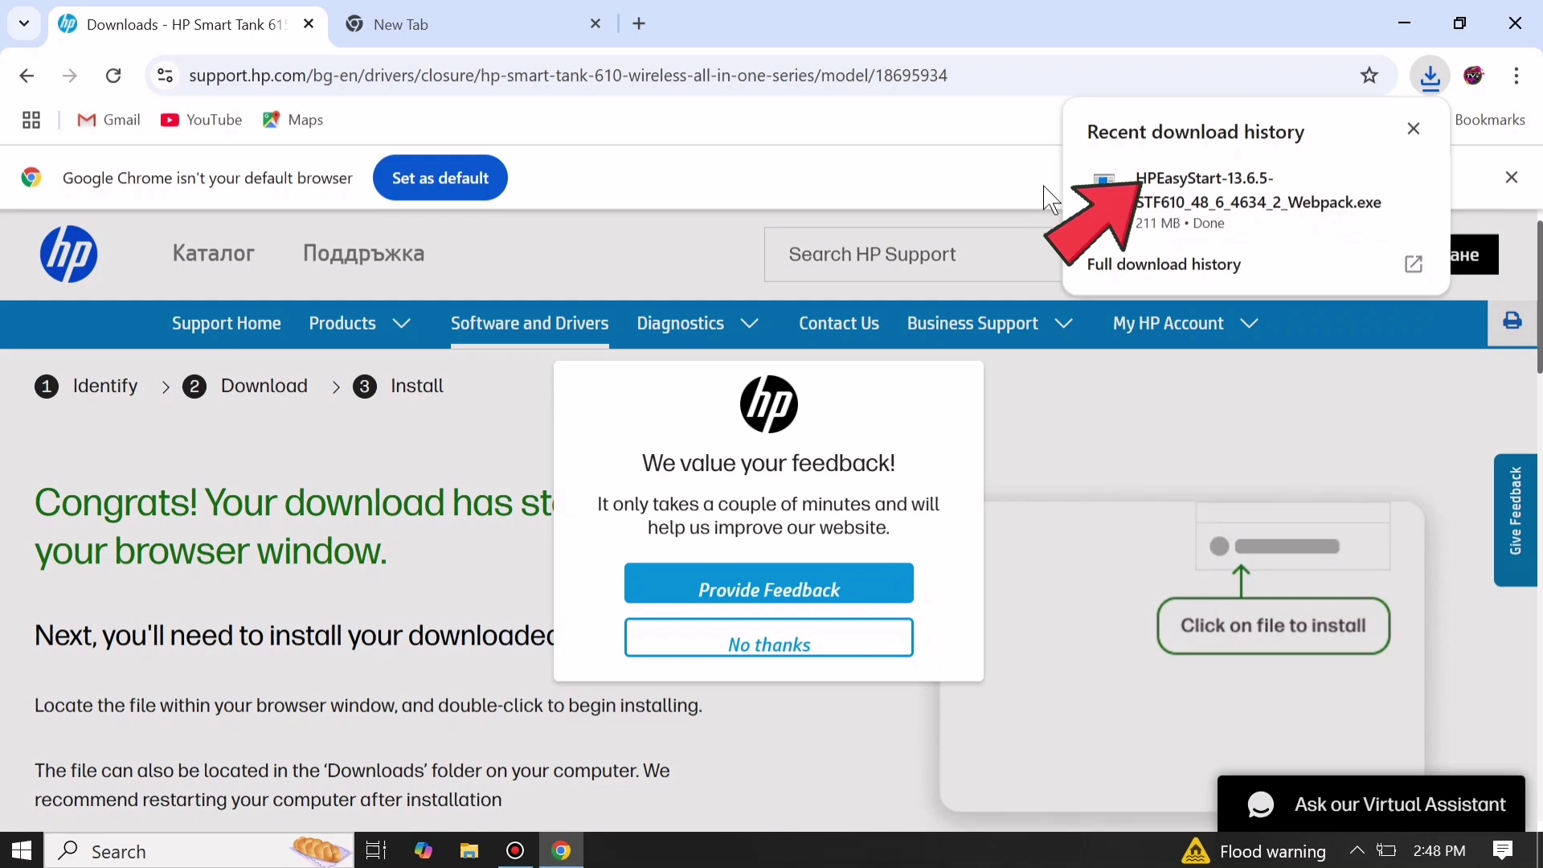
Download the 55.2 MB Smart Tank 610/650 printer firmware update and launch the HPEasyStart installer.
left_click(28, 75)
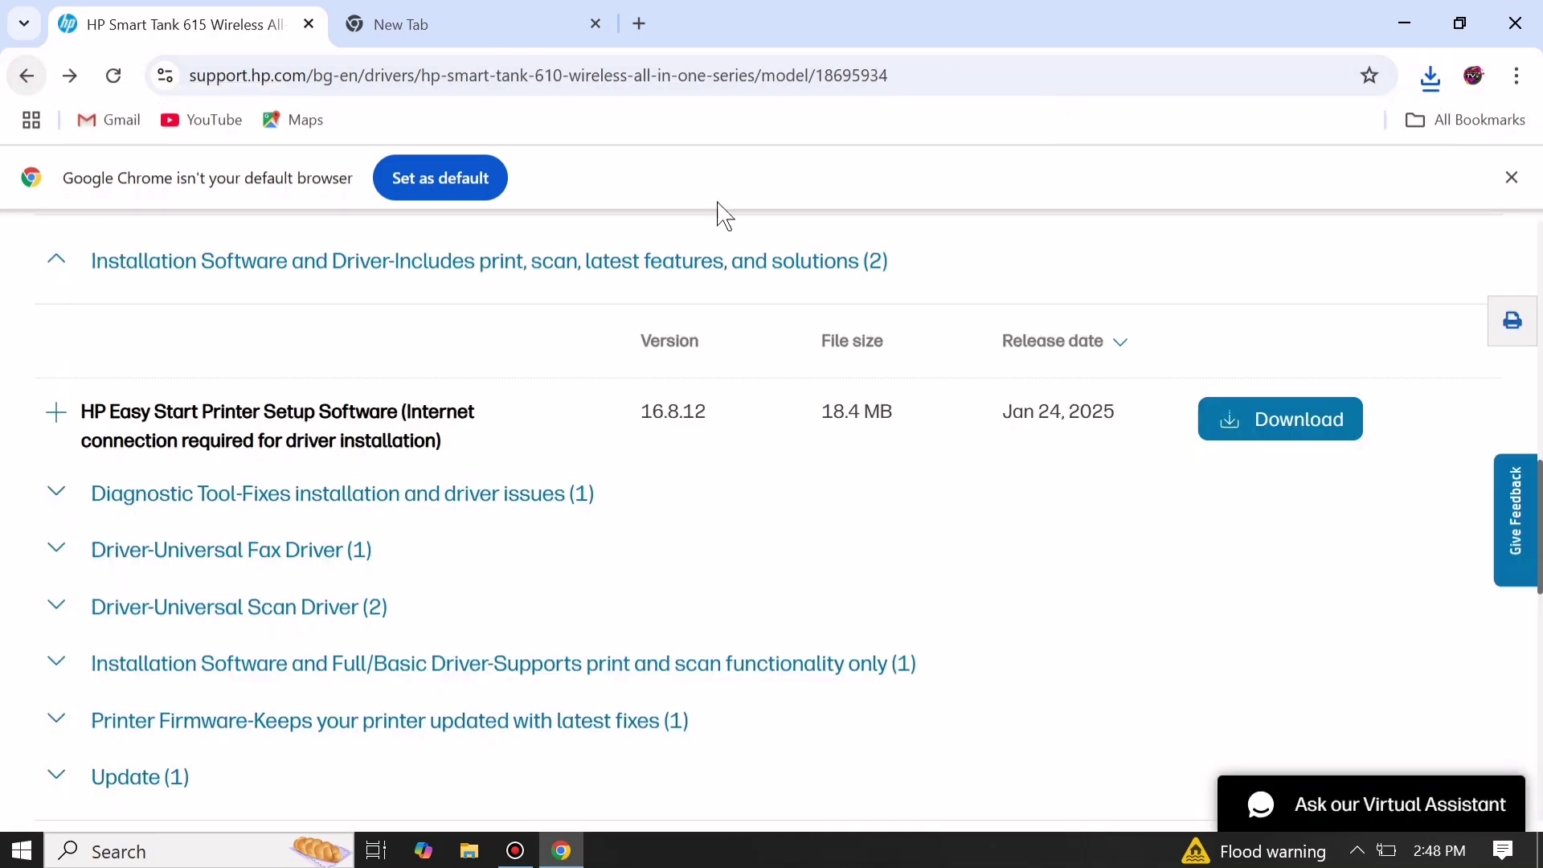
scroll(769, 517, "down", 3)
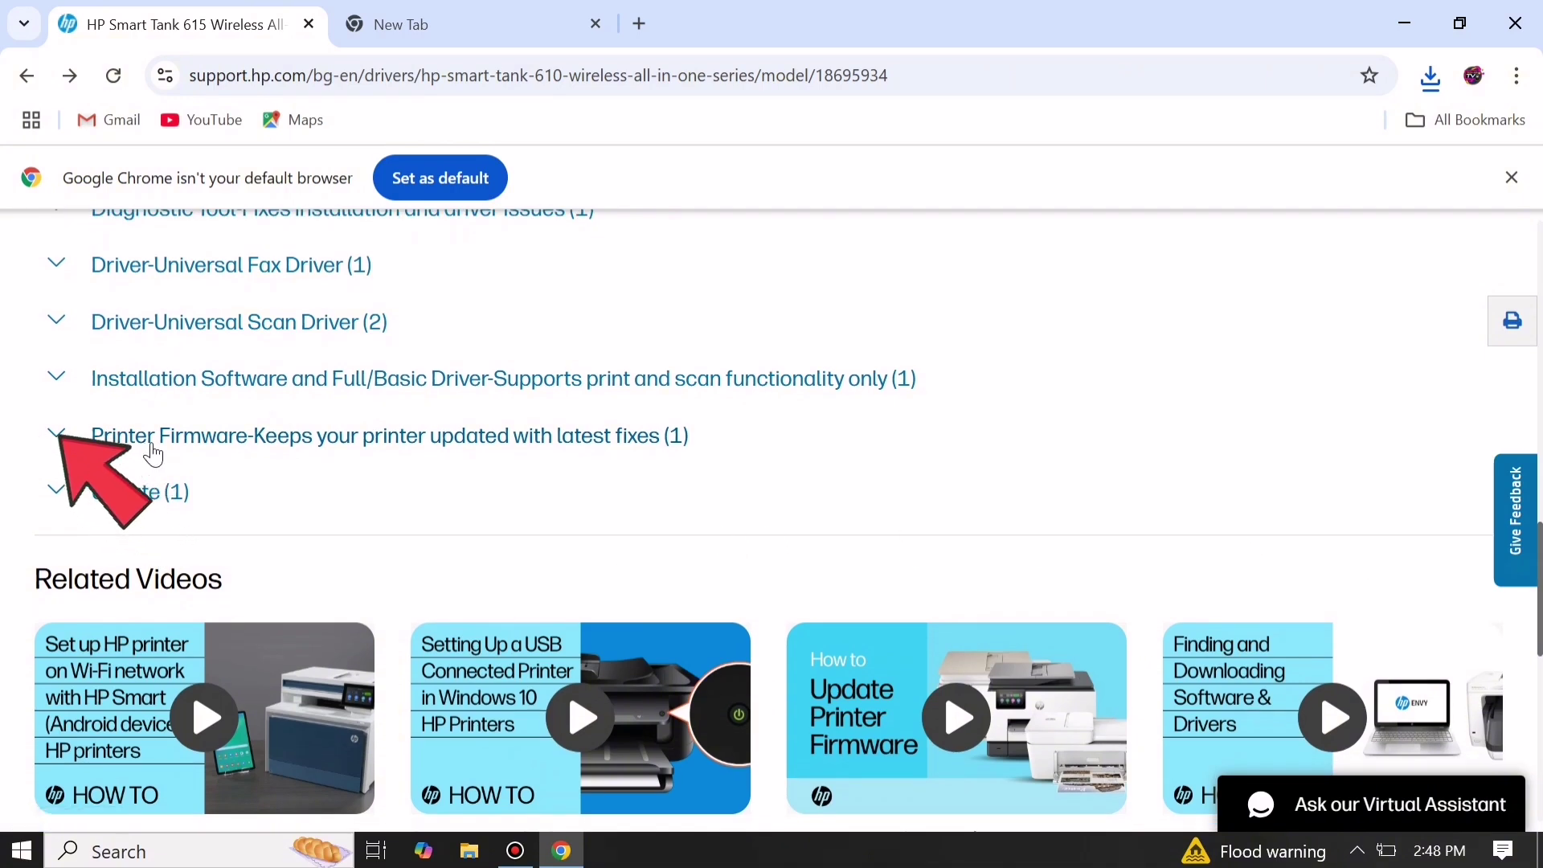
left_click(57, 442)
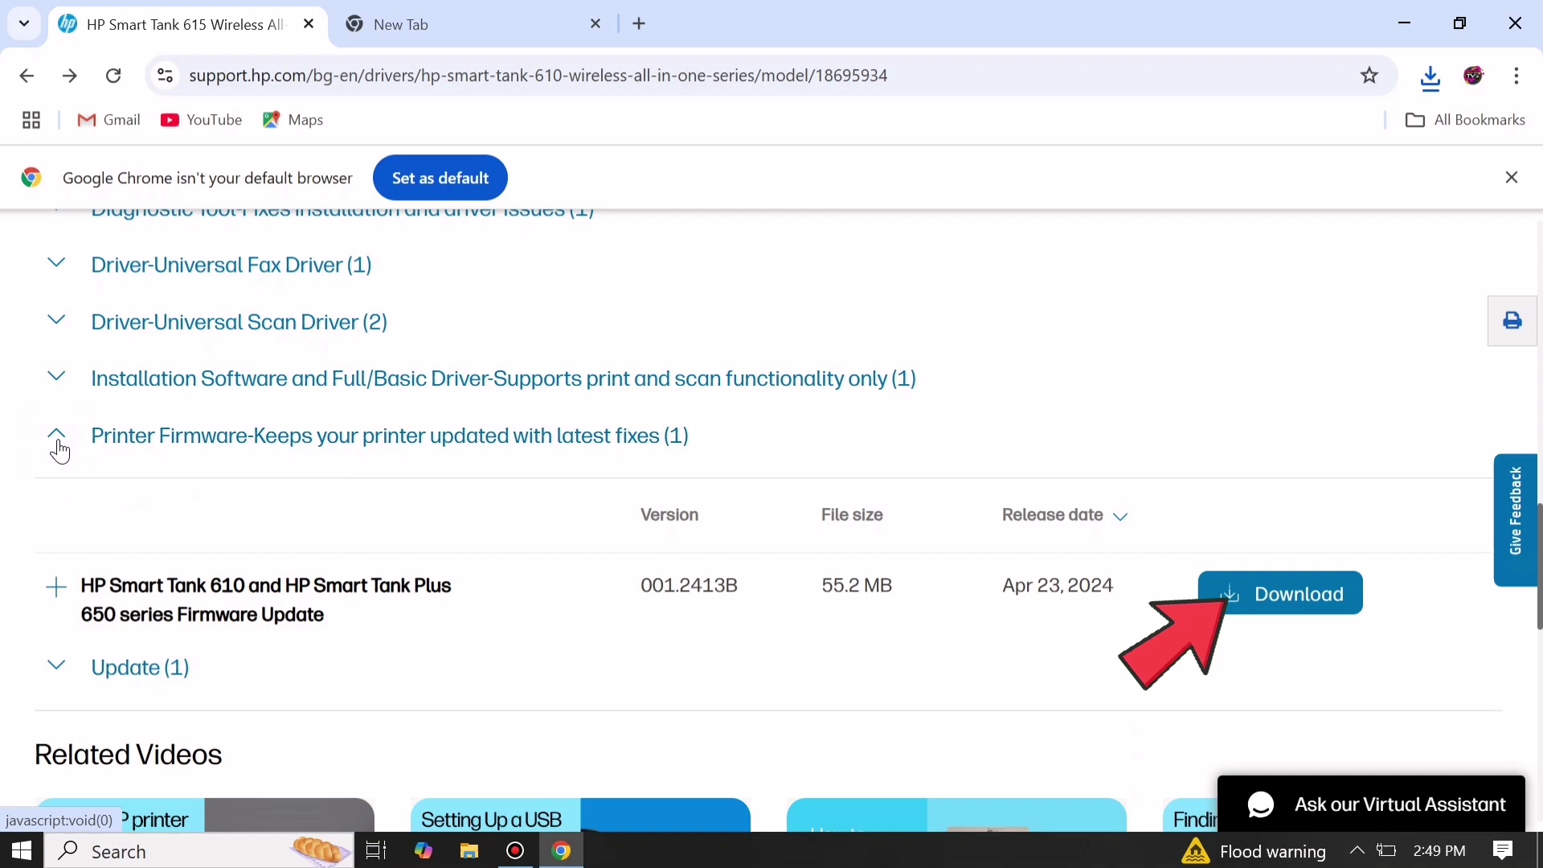
left_click(1297, 599)
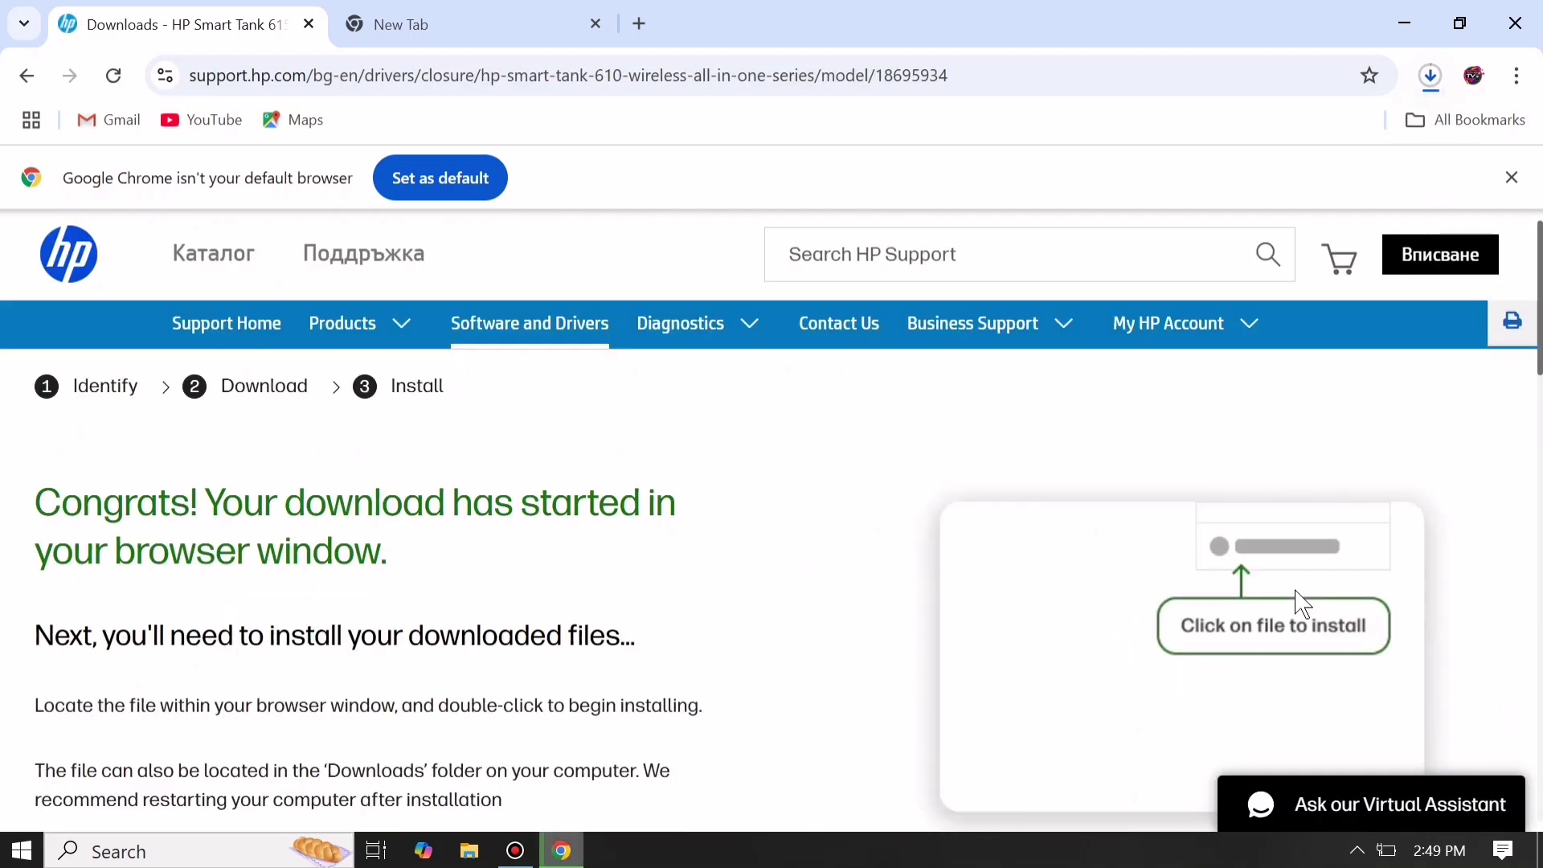
left_click(1430, 76)
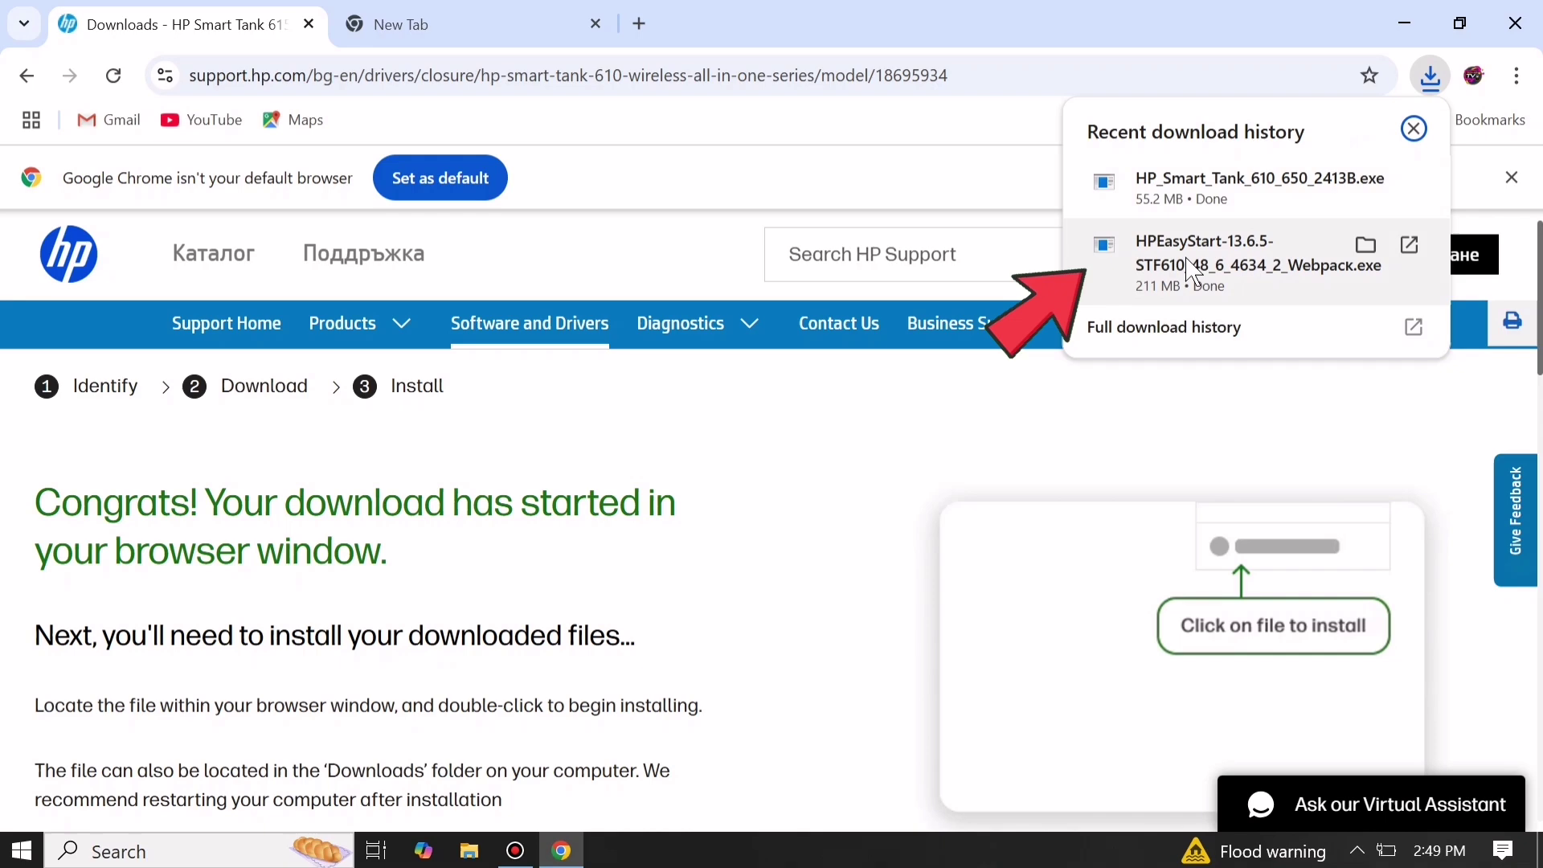
left_click(1225, 265)
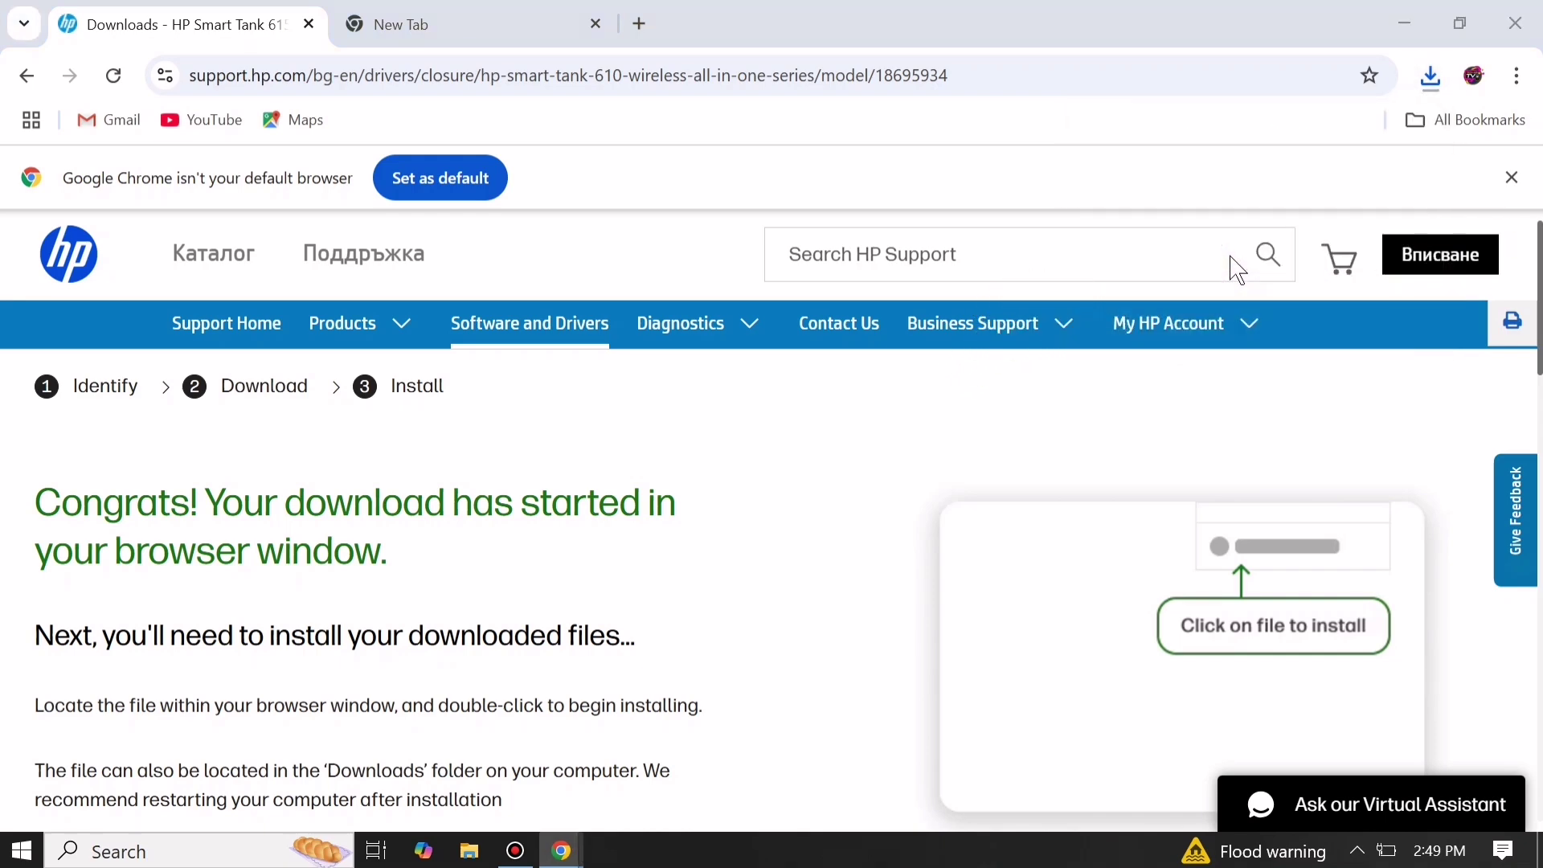
Accept the licence, agree to share usage data, and set up the Smart Tank 610 series via USB.
left_click(1402, 25)
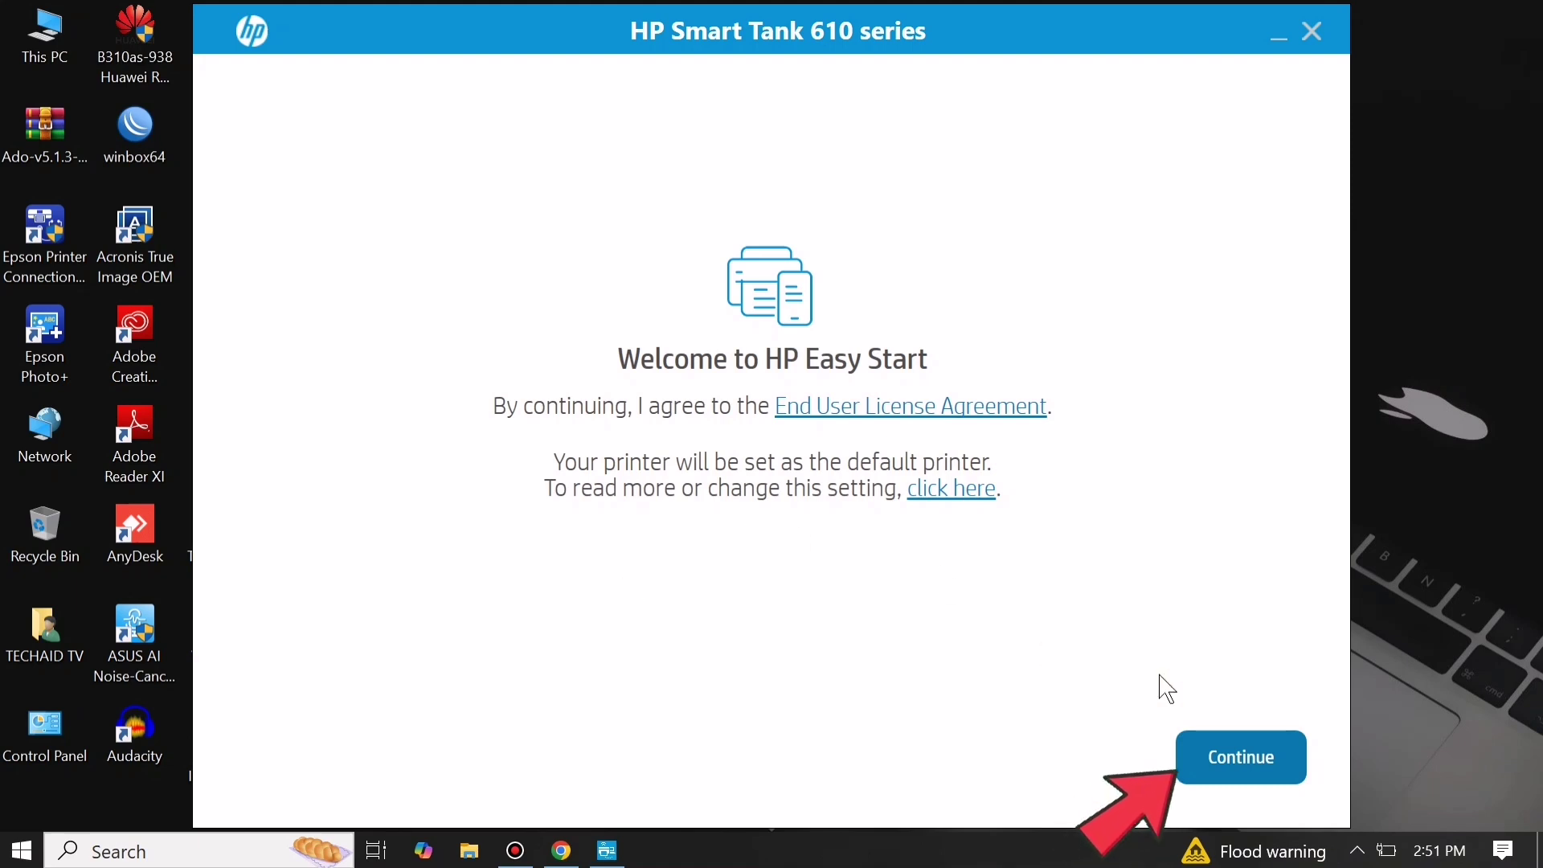
left_click(1235, 764)
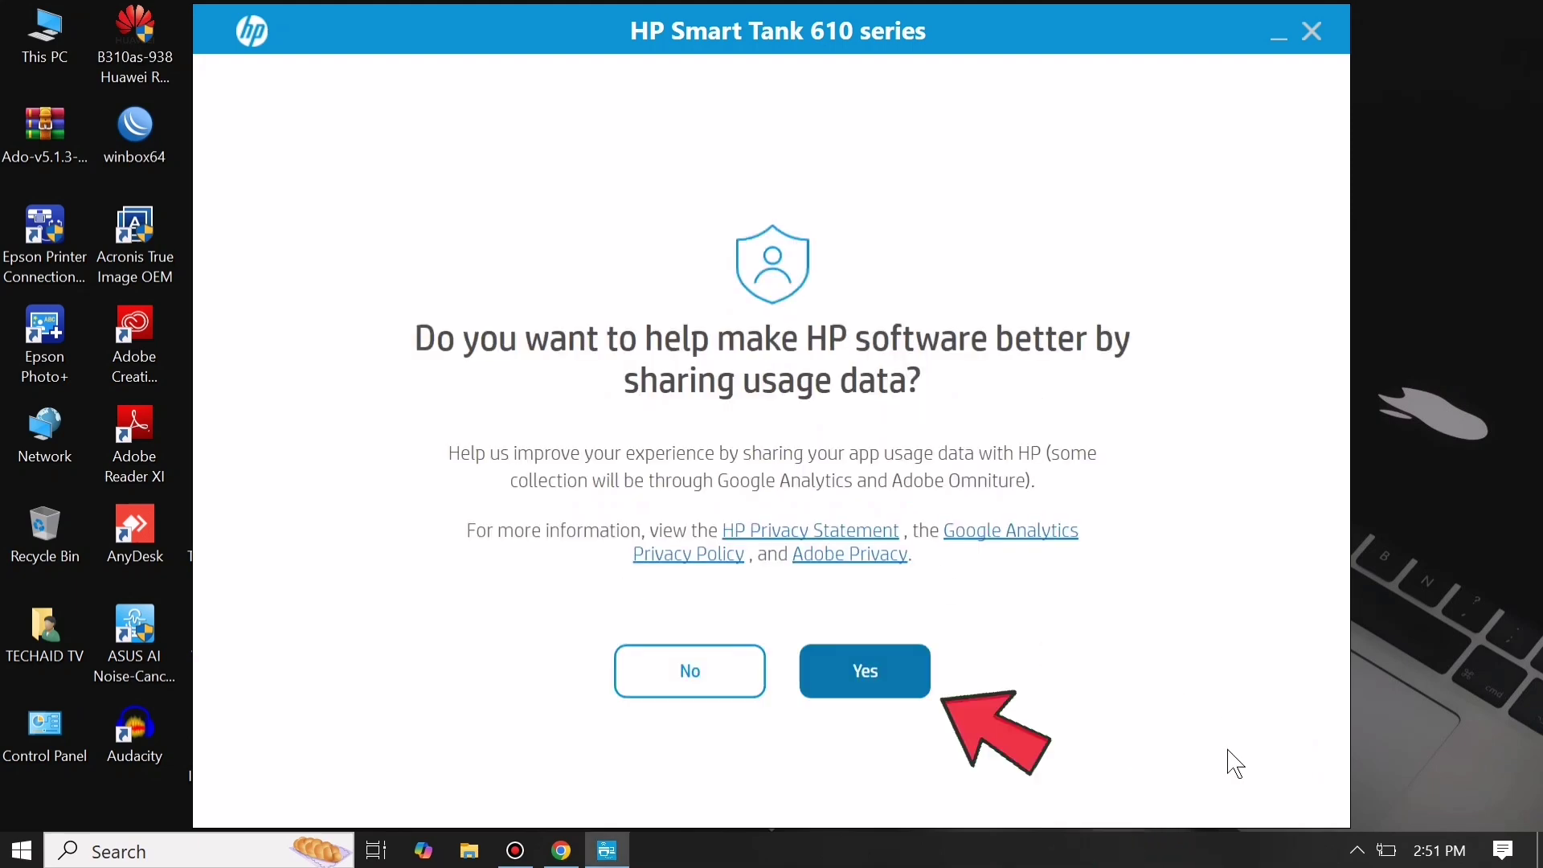
left_click(859, 667)
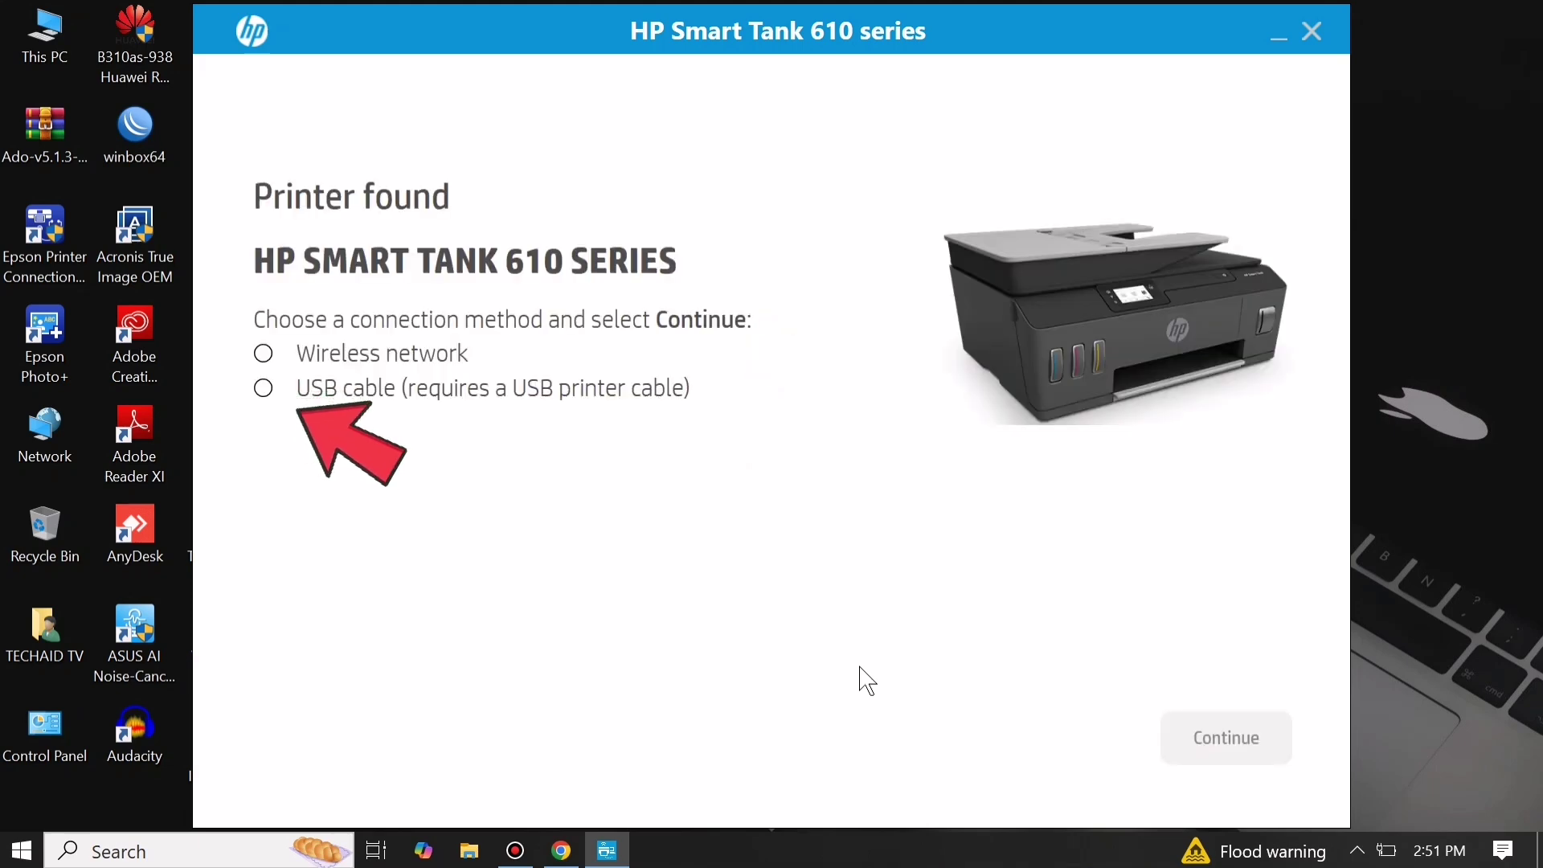
left_click(259, 387)
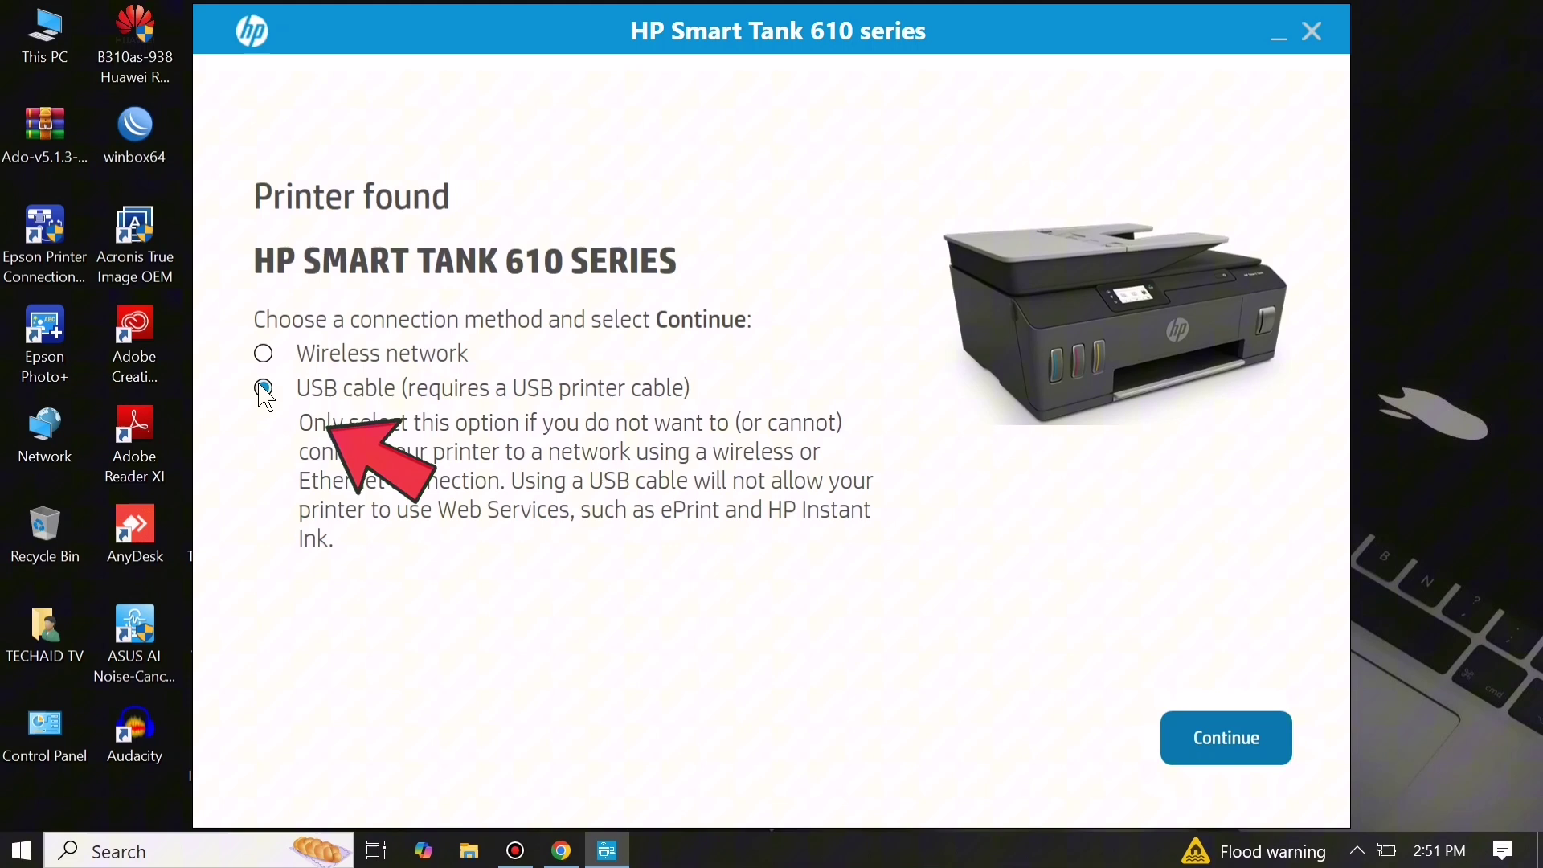
left_click(1229, 742)
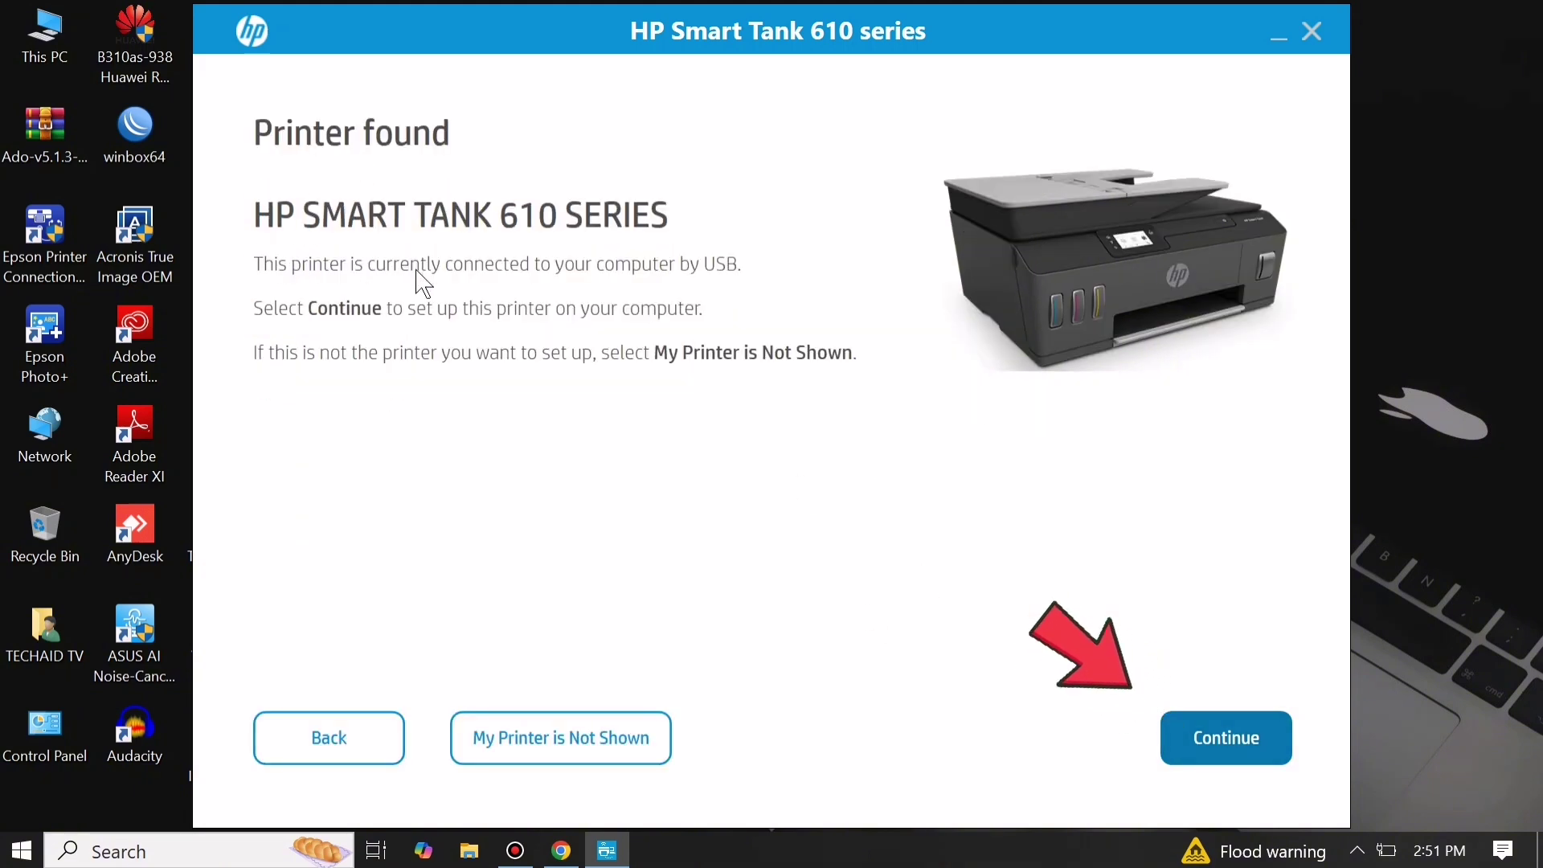
left_click(1226, 754)
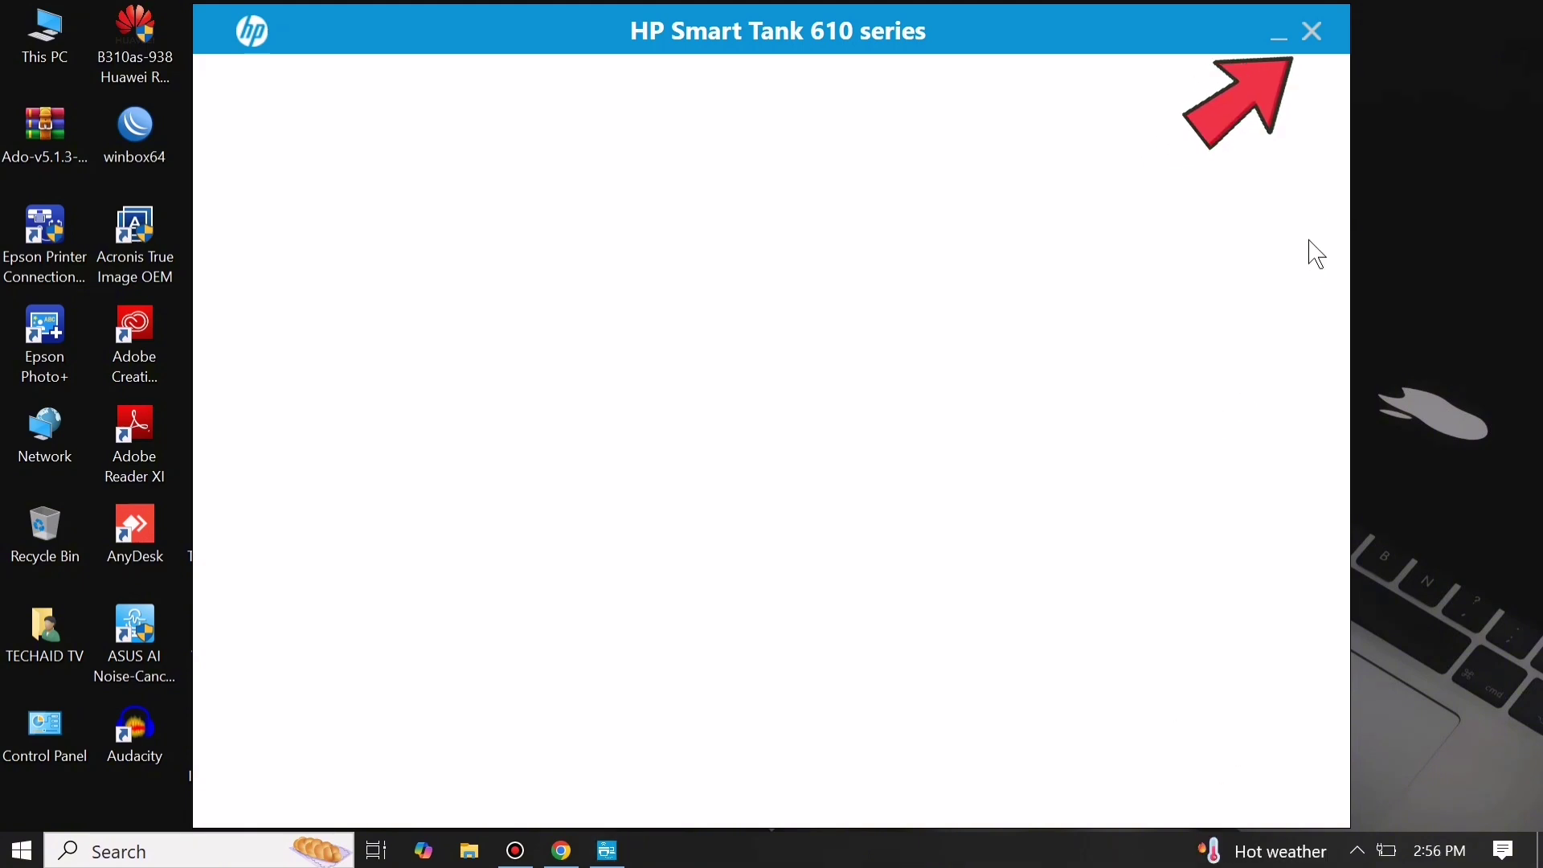
Exit HP Easy Start setup and open the HPEasyStart installer's folder from Chrome's downloads.
left_click(1312, 32)
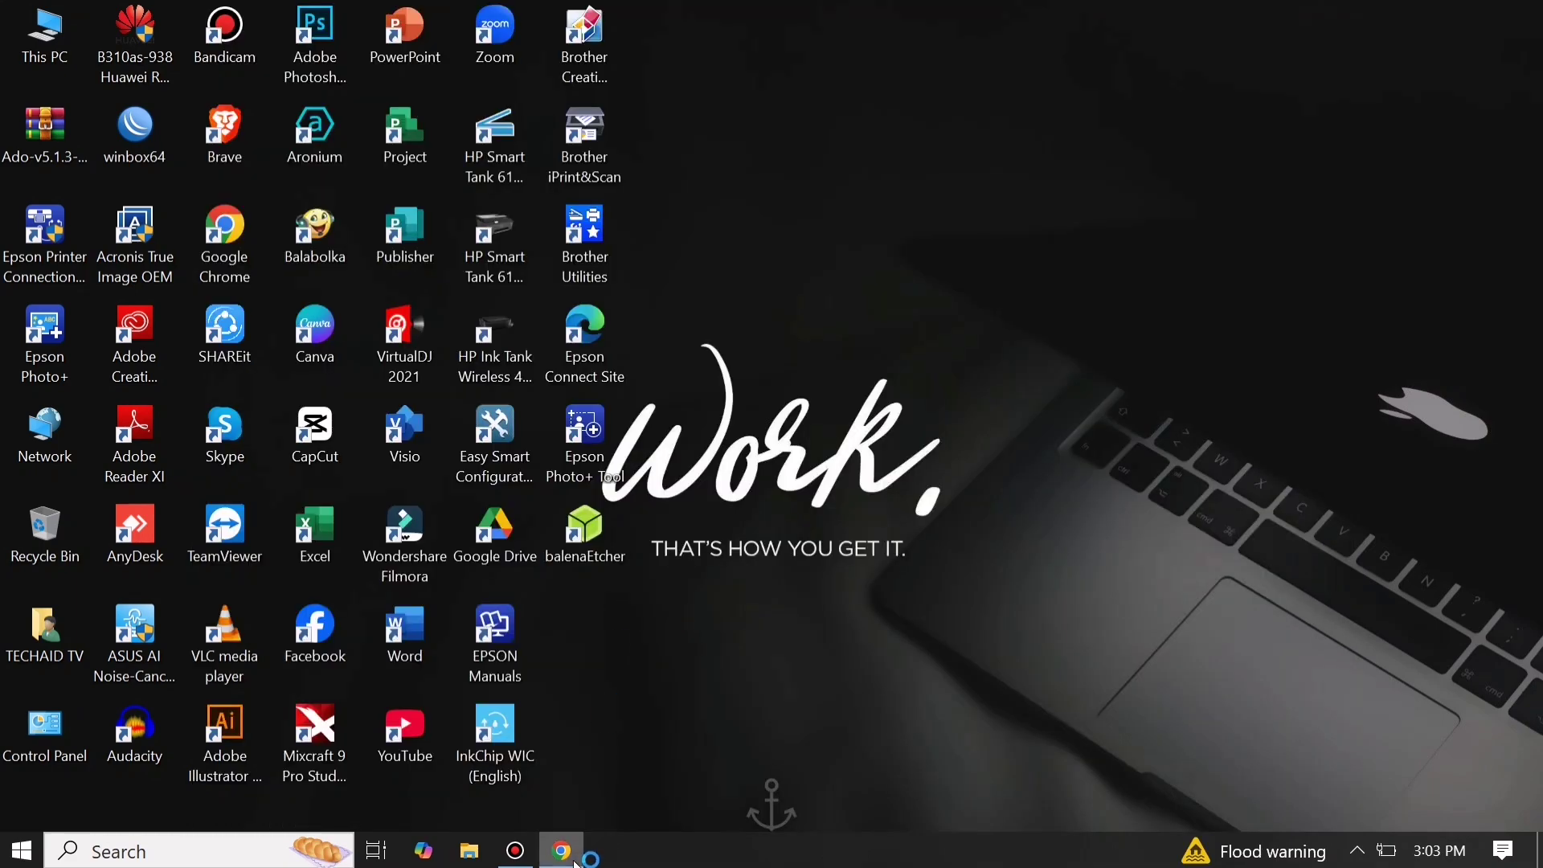
left_click(576, 860)
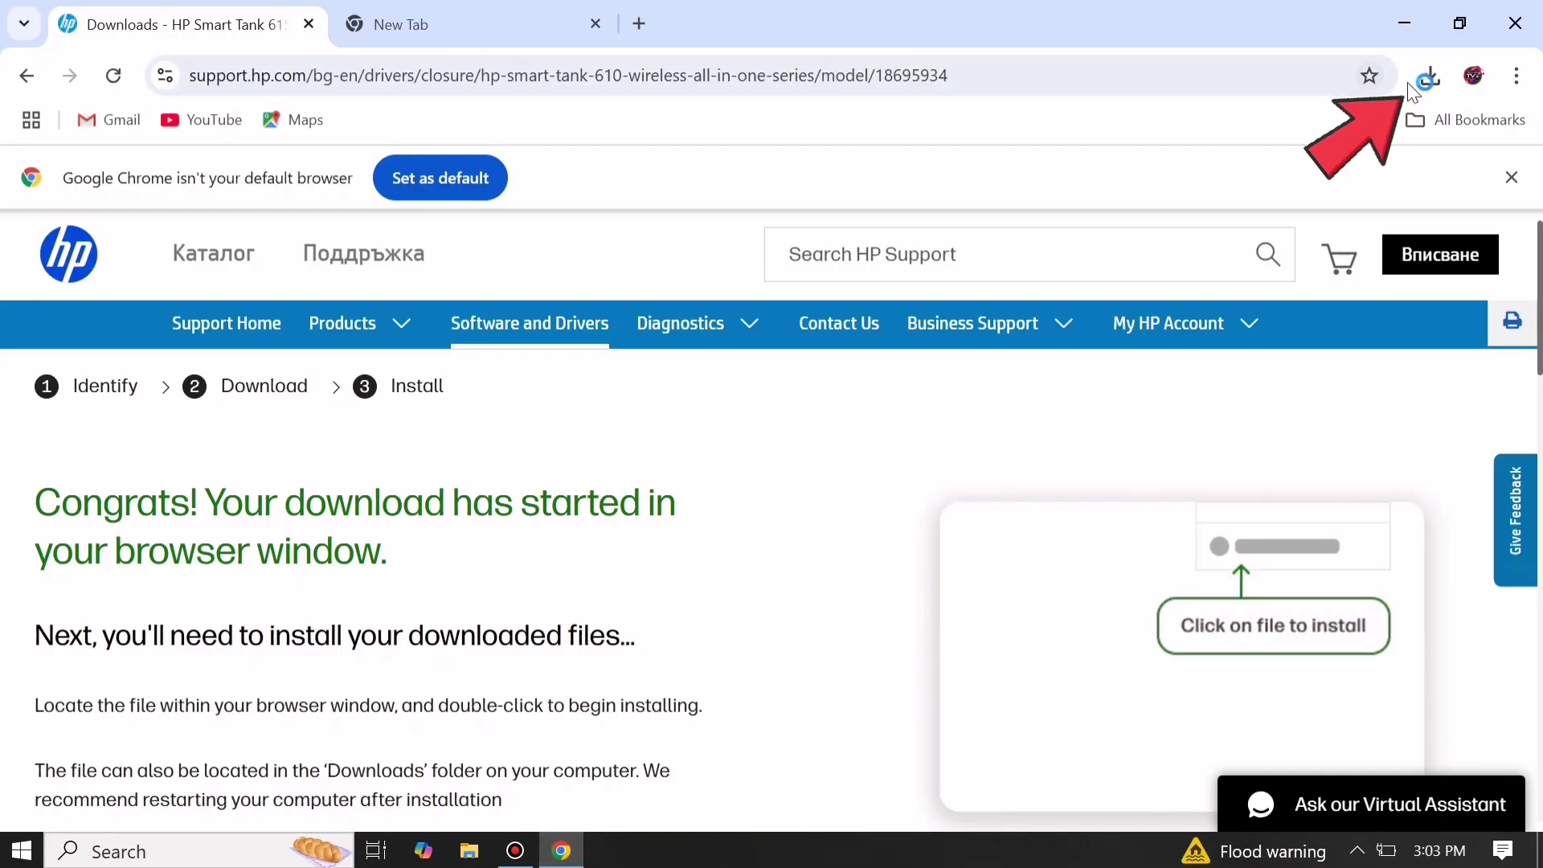
left_click(1427, 78)
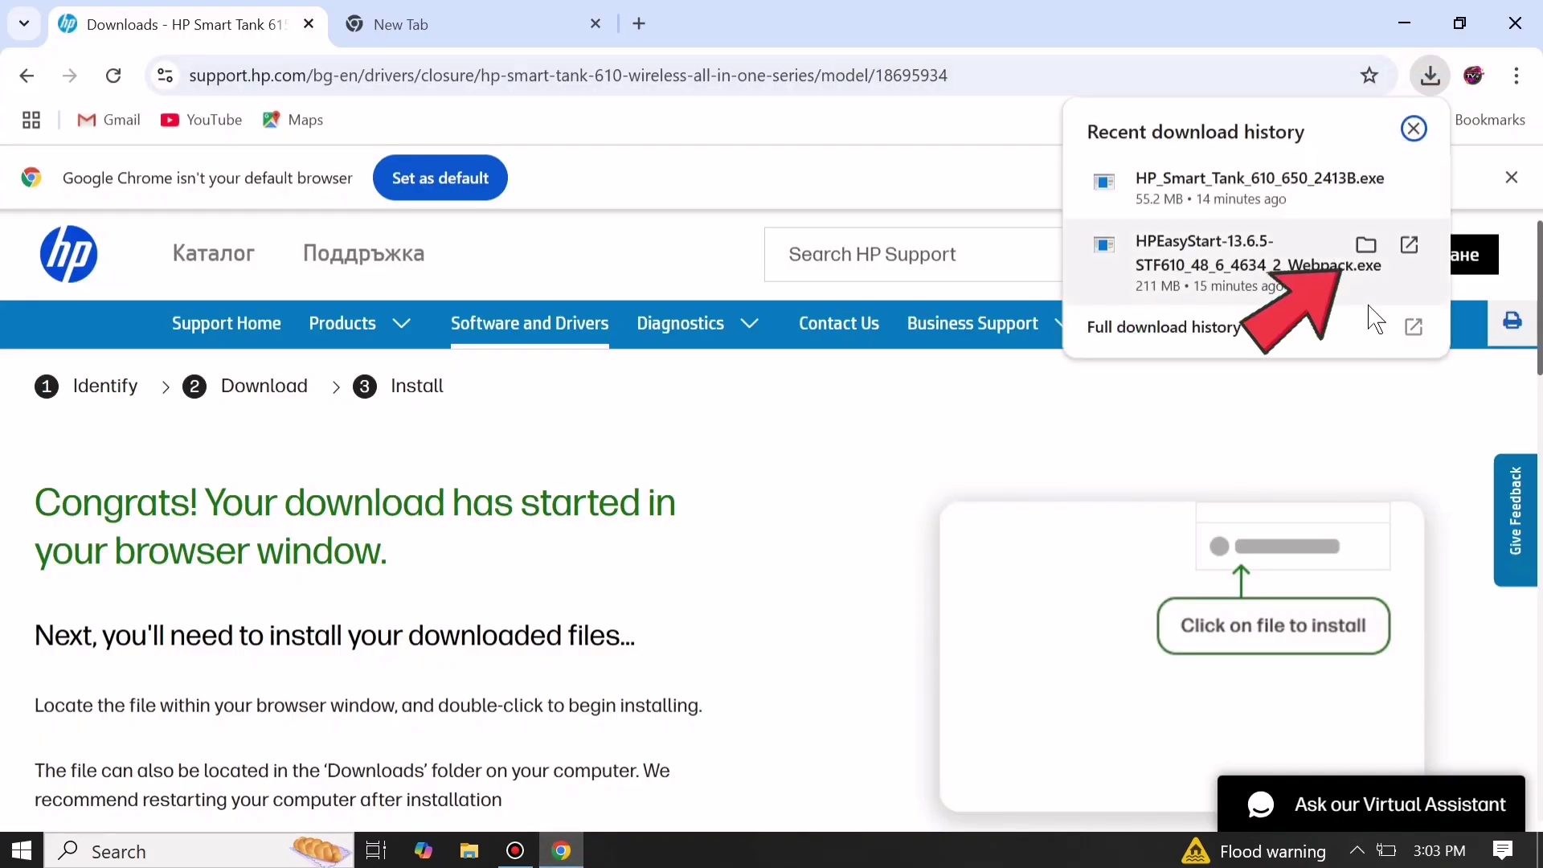
left_click(1366, 247)
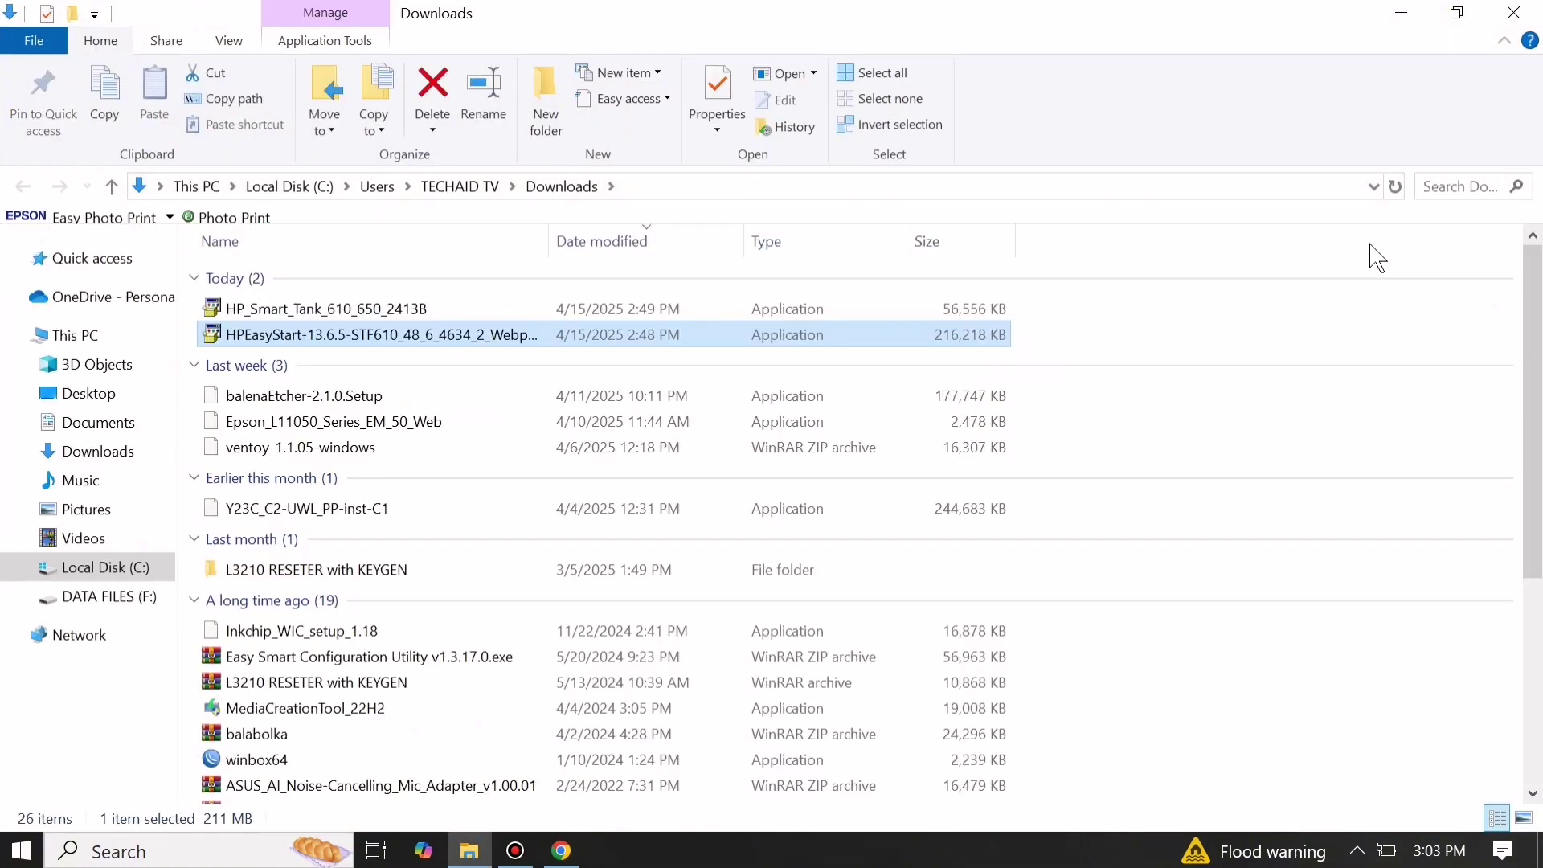
Extract the HPEasyStart-13.6.5 package with WinRAR into a new same-named Desktop folder.
right_click(476, 336)
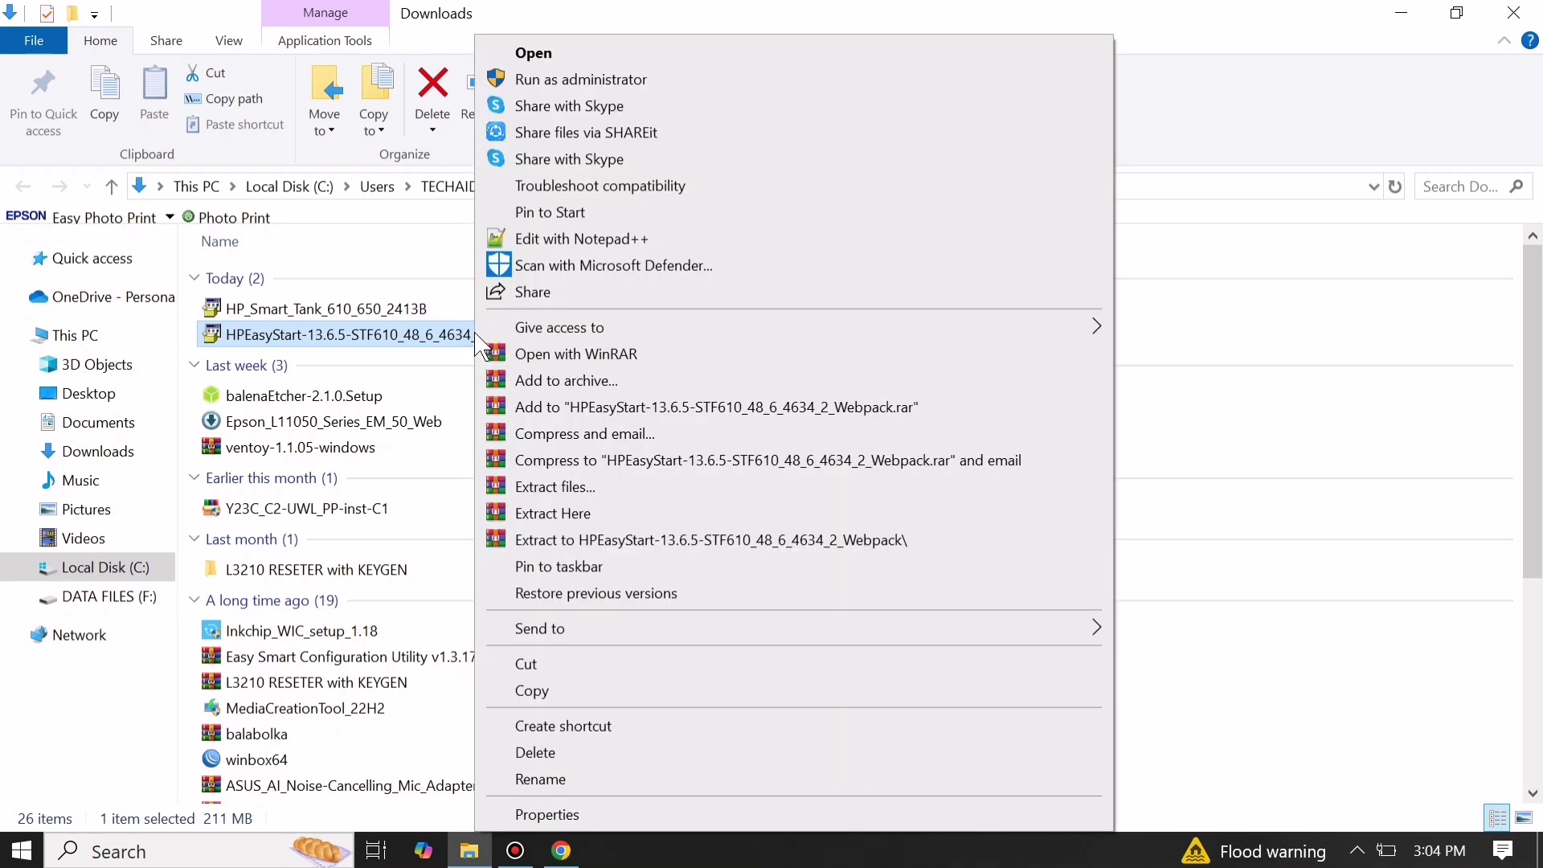
left_click(547, 488)
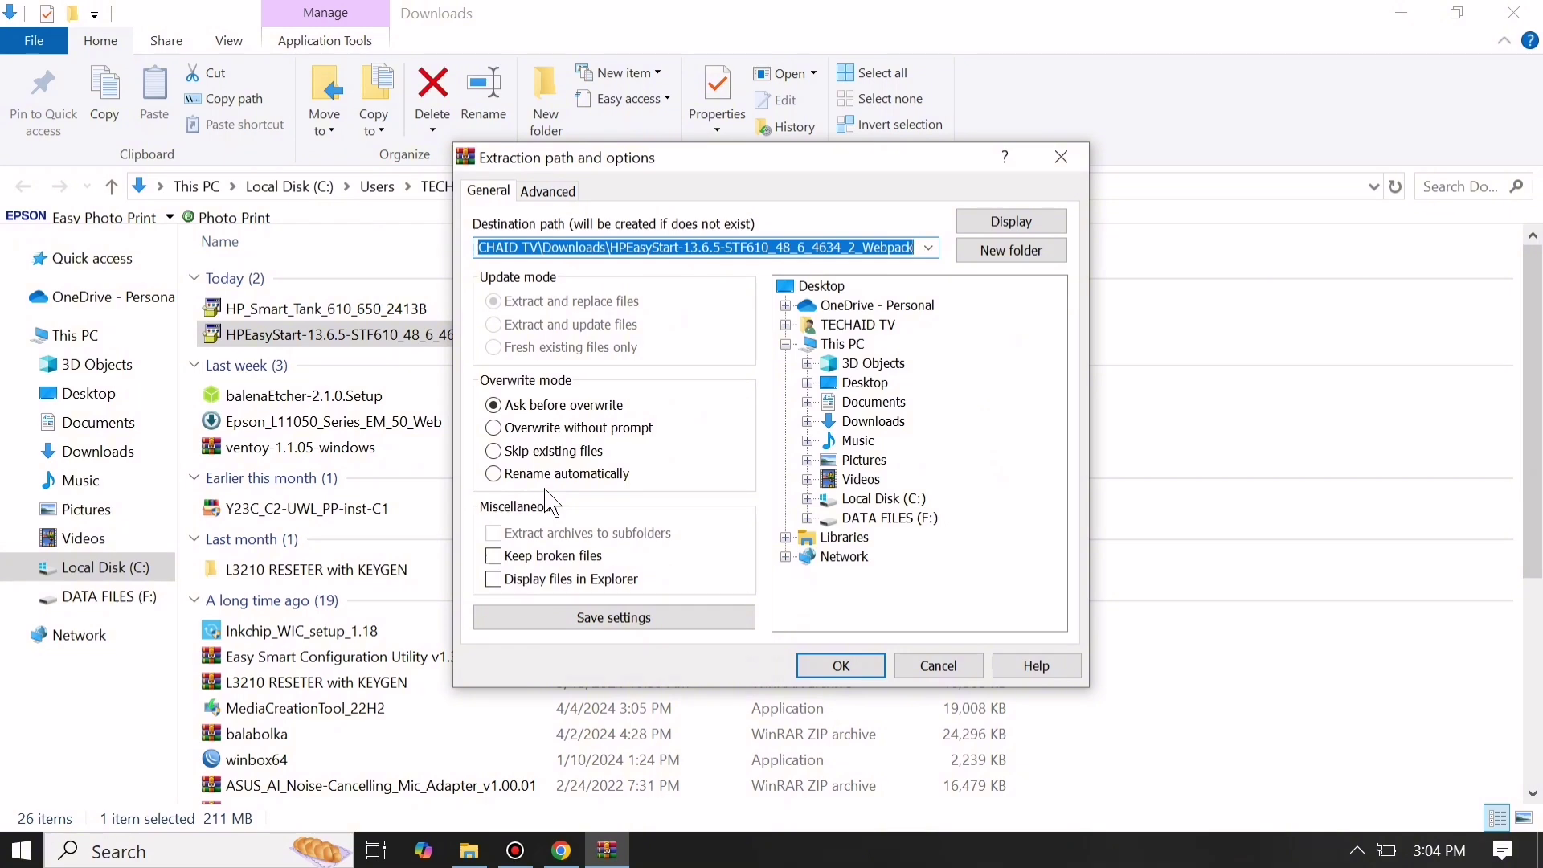
left_click(829, 385)
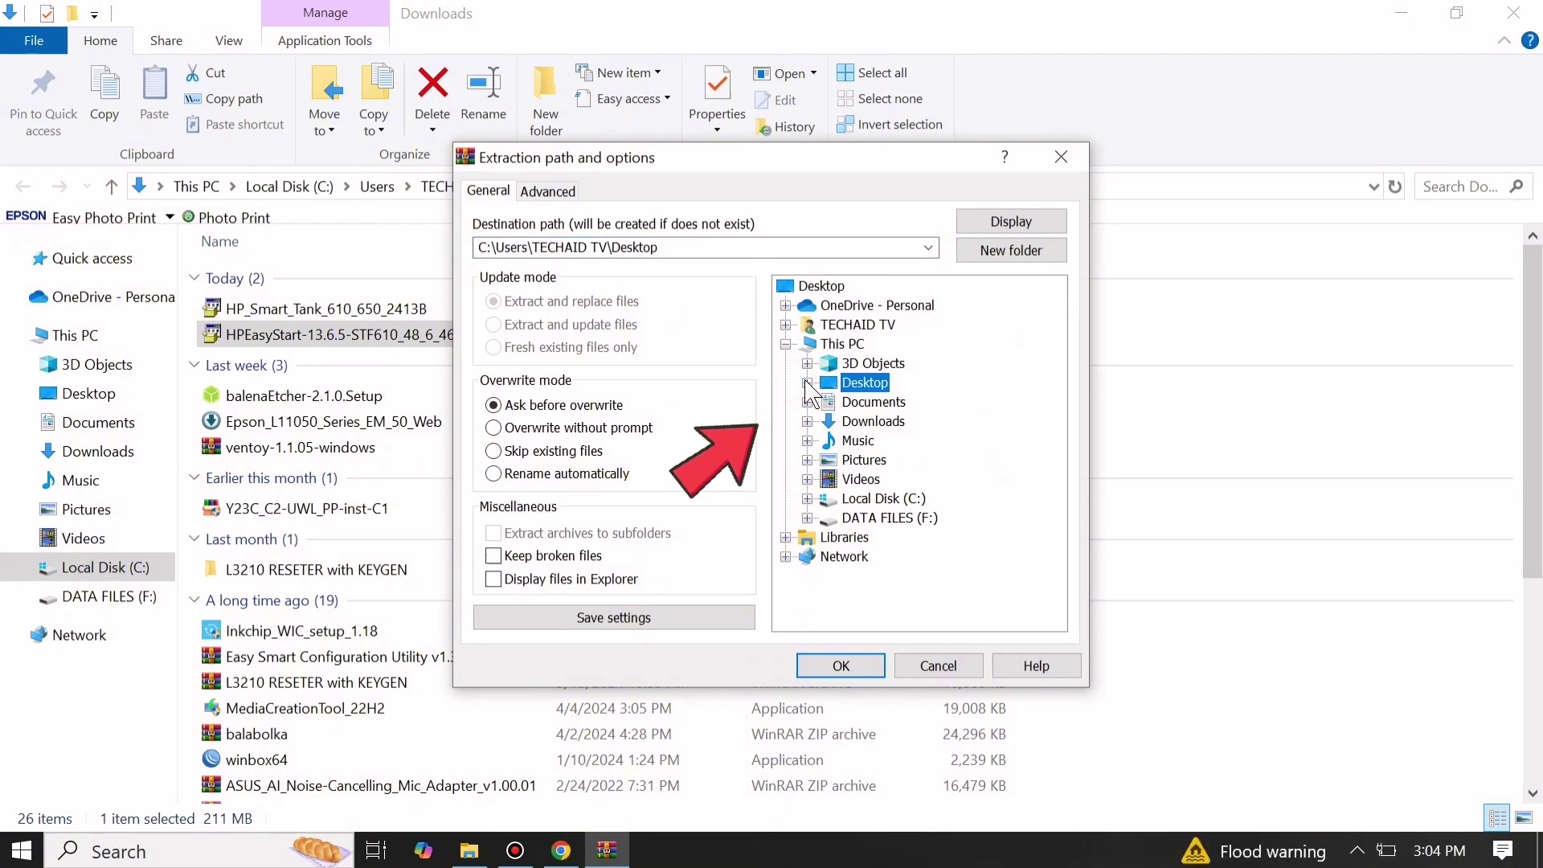
left_click(1009, 250)
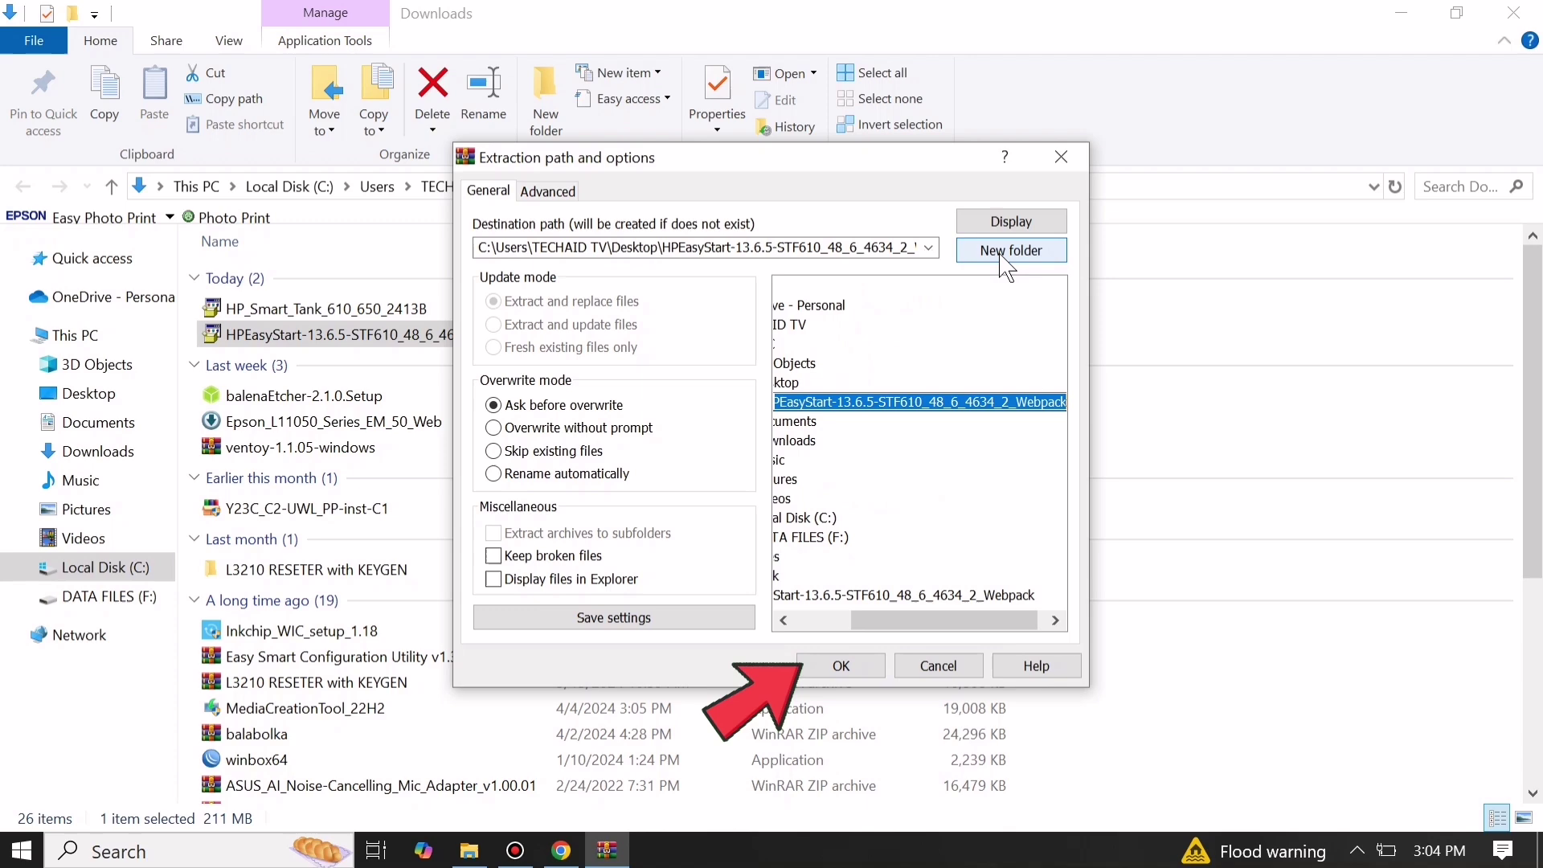
left_click(842, 667)
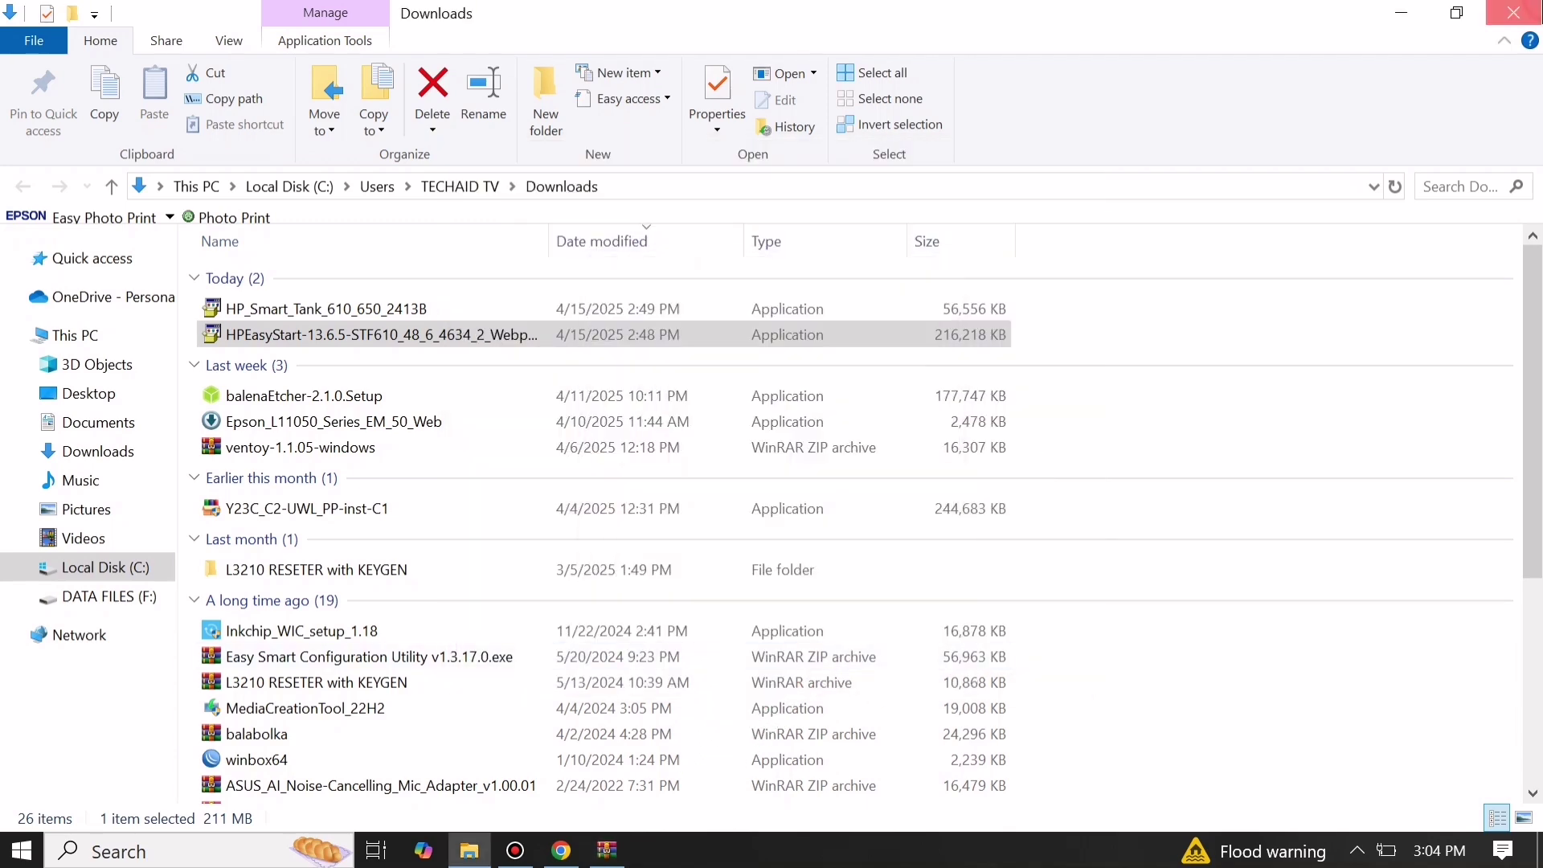
left_click(1400, 13)
left_click(1402, 13)
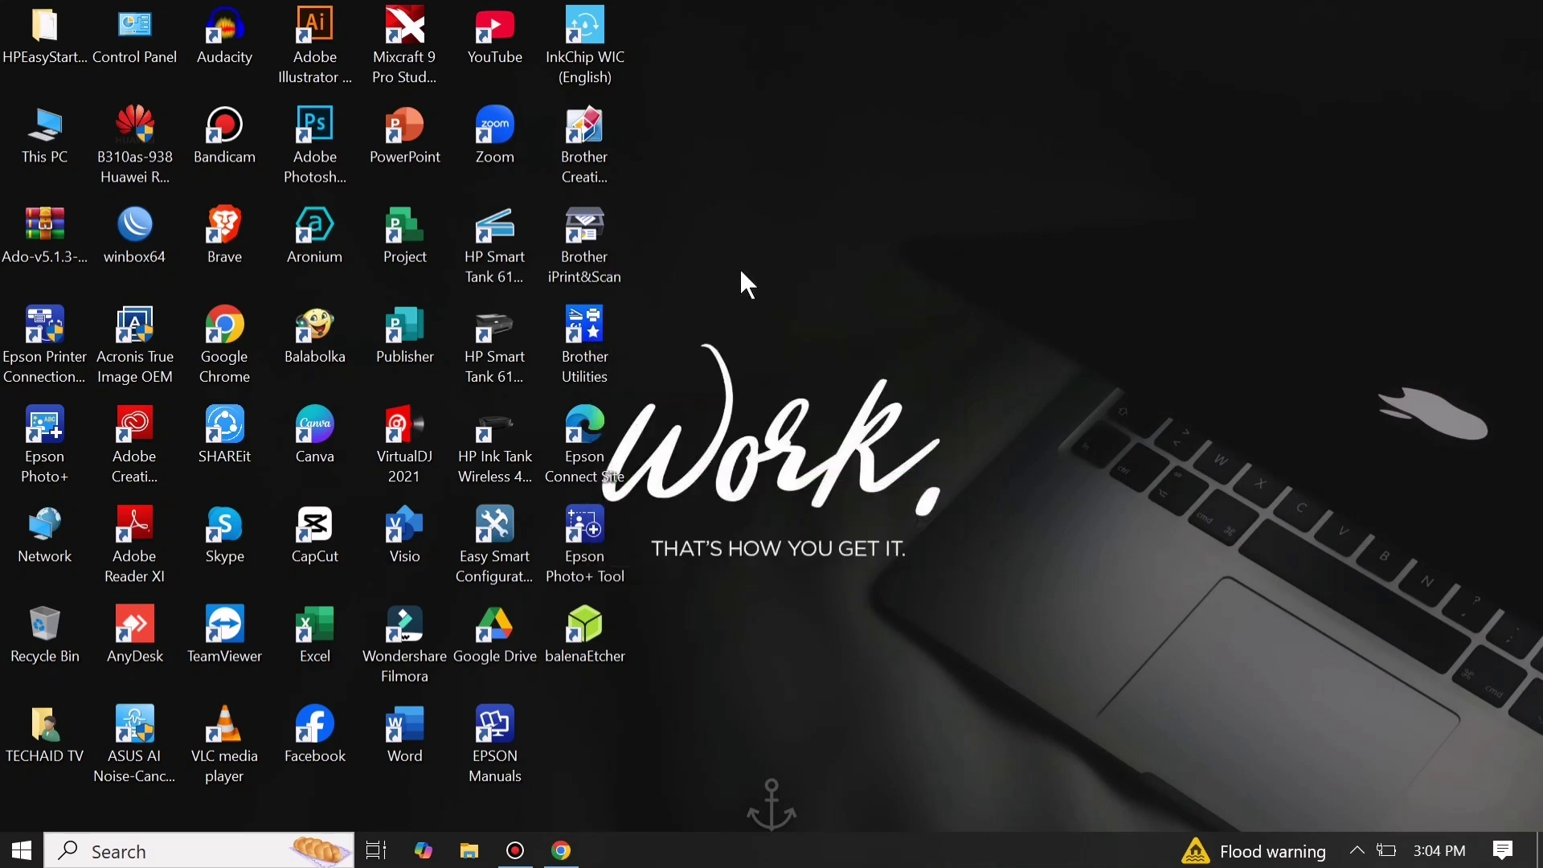
Move the extracted HPEasyStart folder beside EPSON Manuals on the desktop and open it.
left_click_drag(44, 32, 632, 668)
left_click_drag(621, 727, 627, 722)
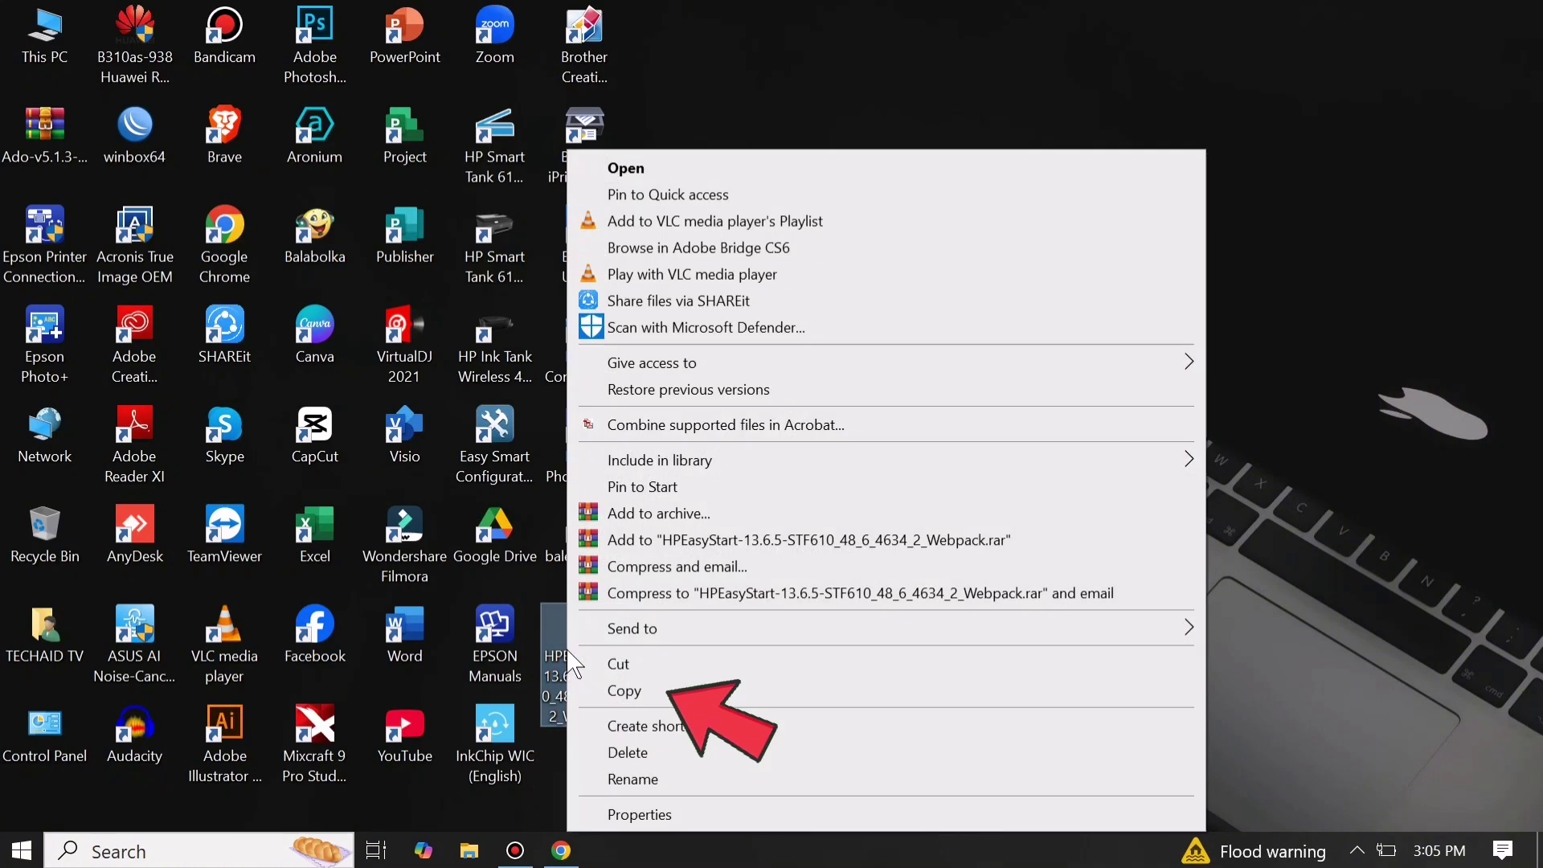
right_click(565, 647)
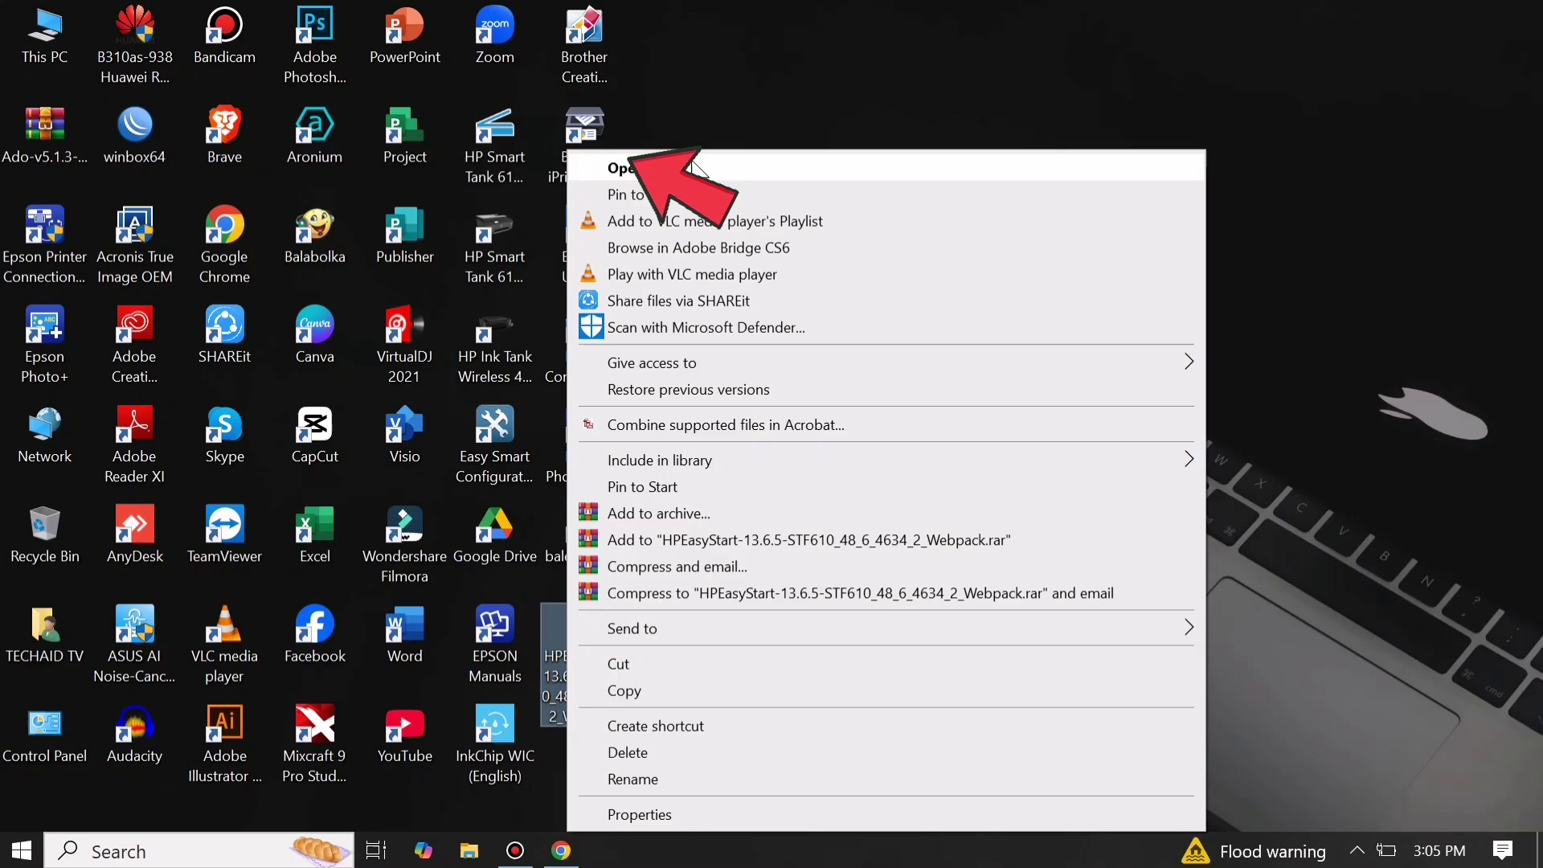
left_click(693, 160)
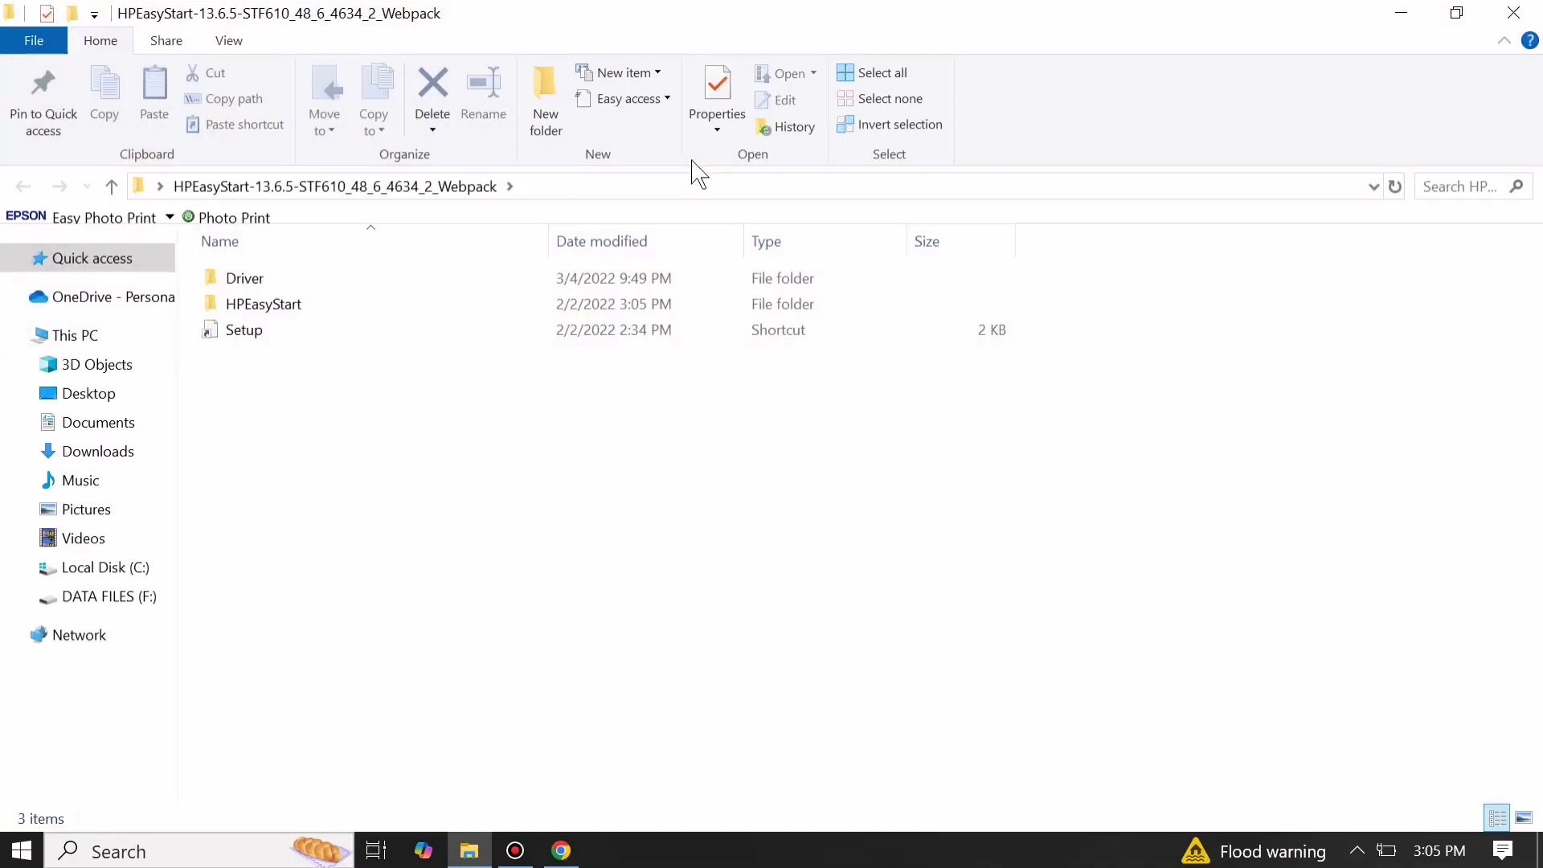
Install the STF61x64 Windows Installer package from the Driver folder, then close the window.
double_click(277, 279)
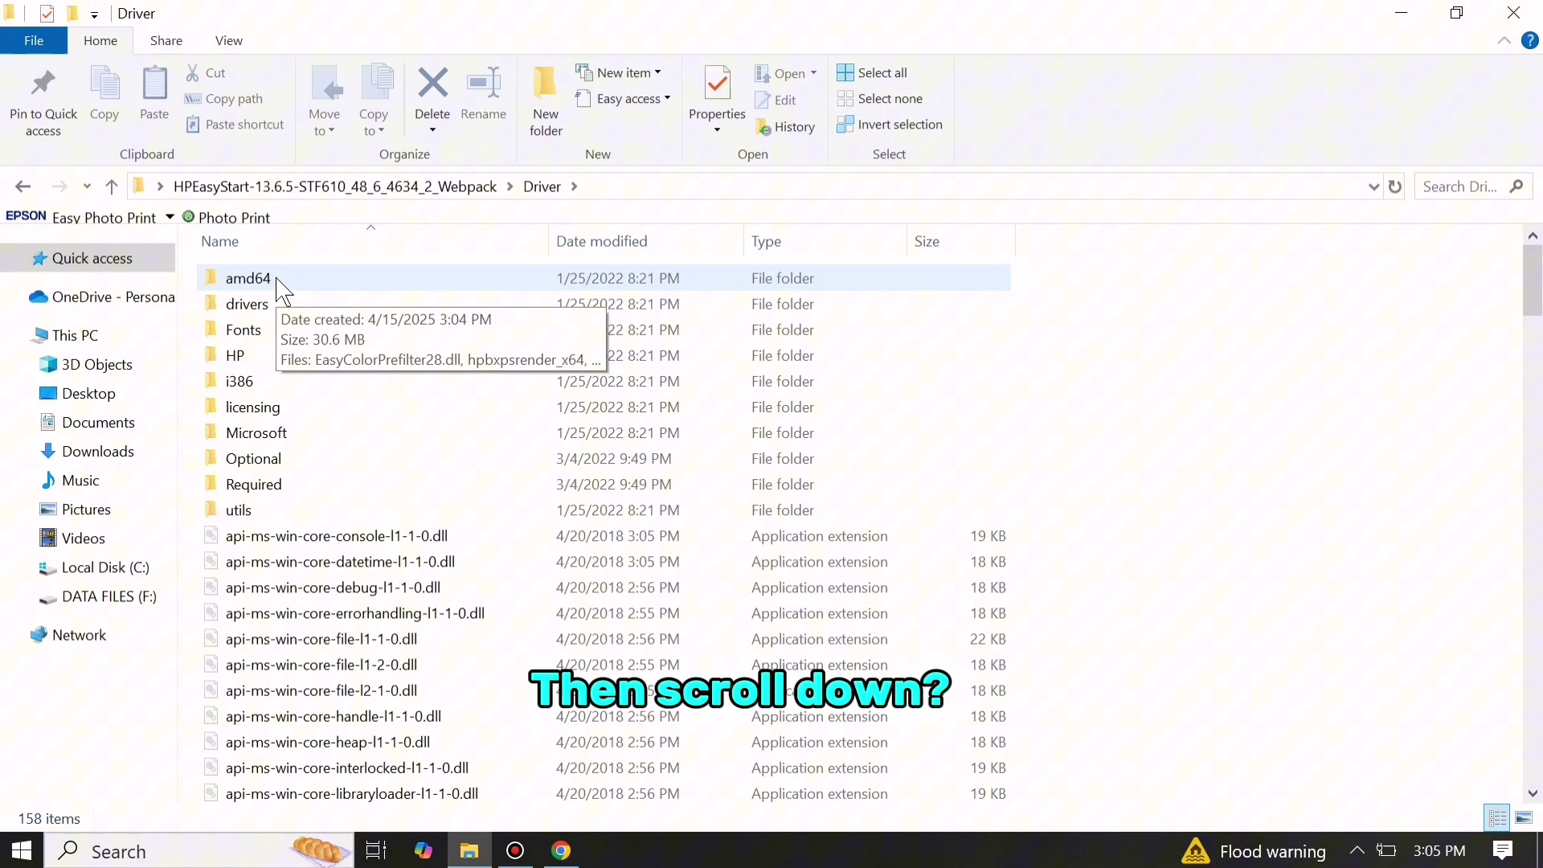
left_click_drag(1536, 307, 1517, 599)
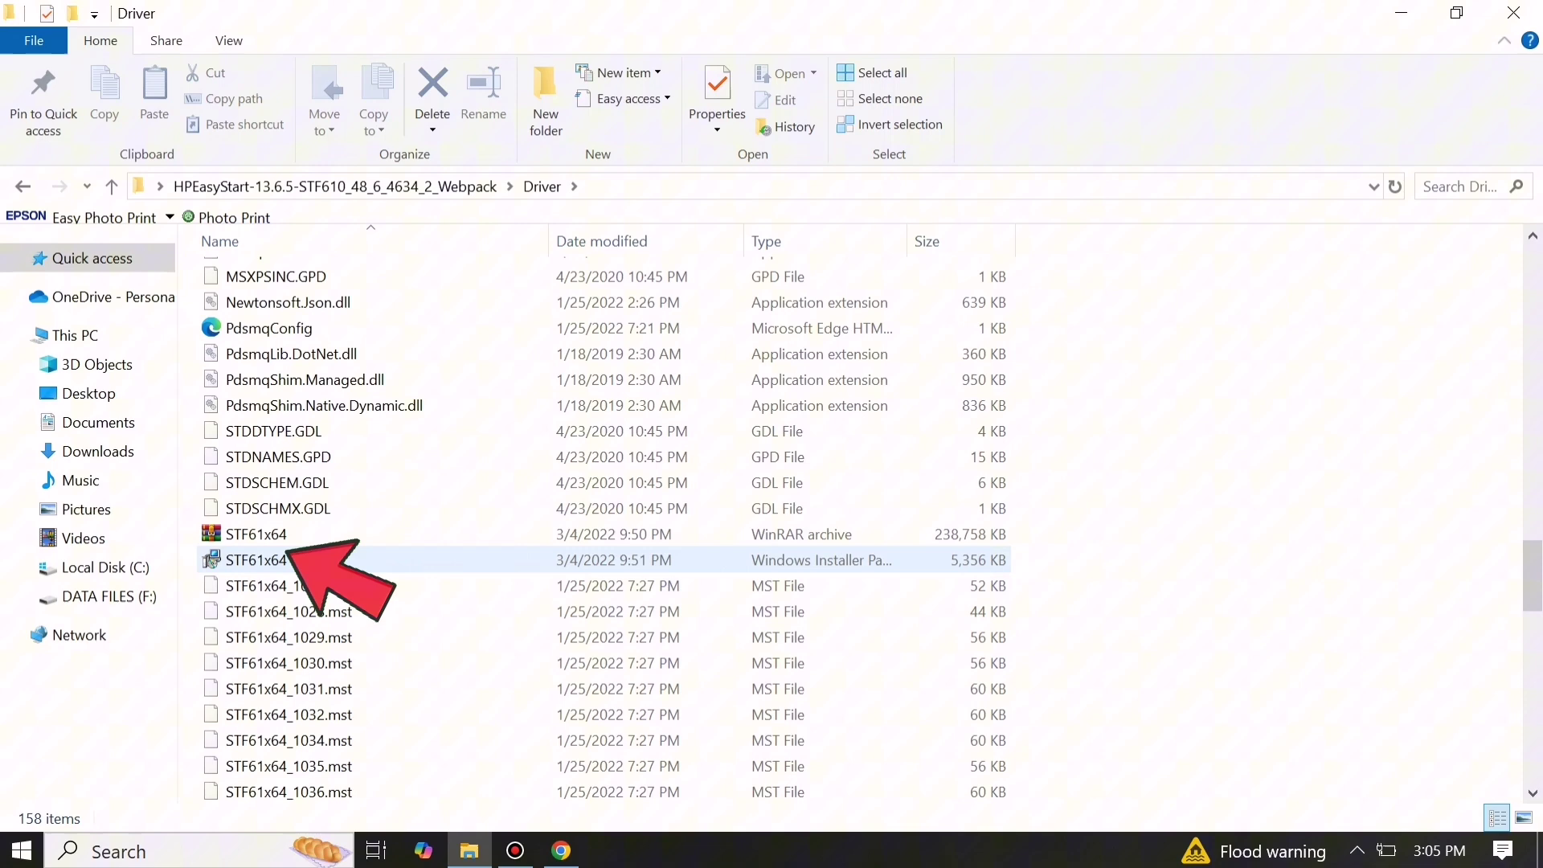
left_click(299, 563)
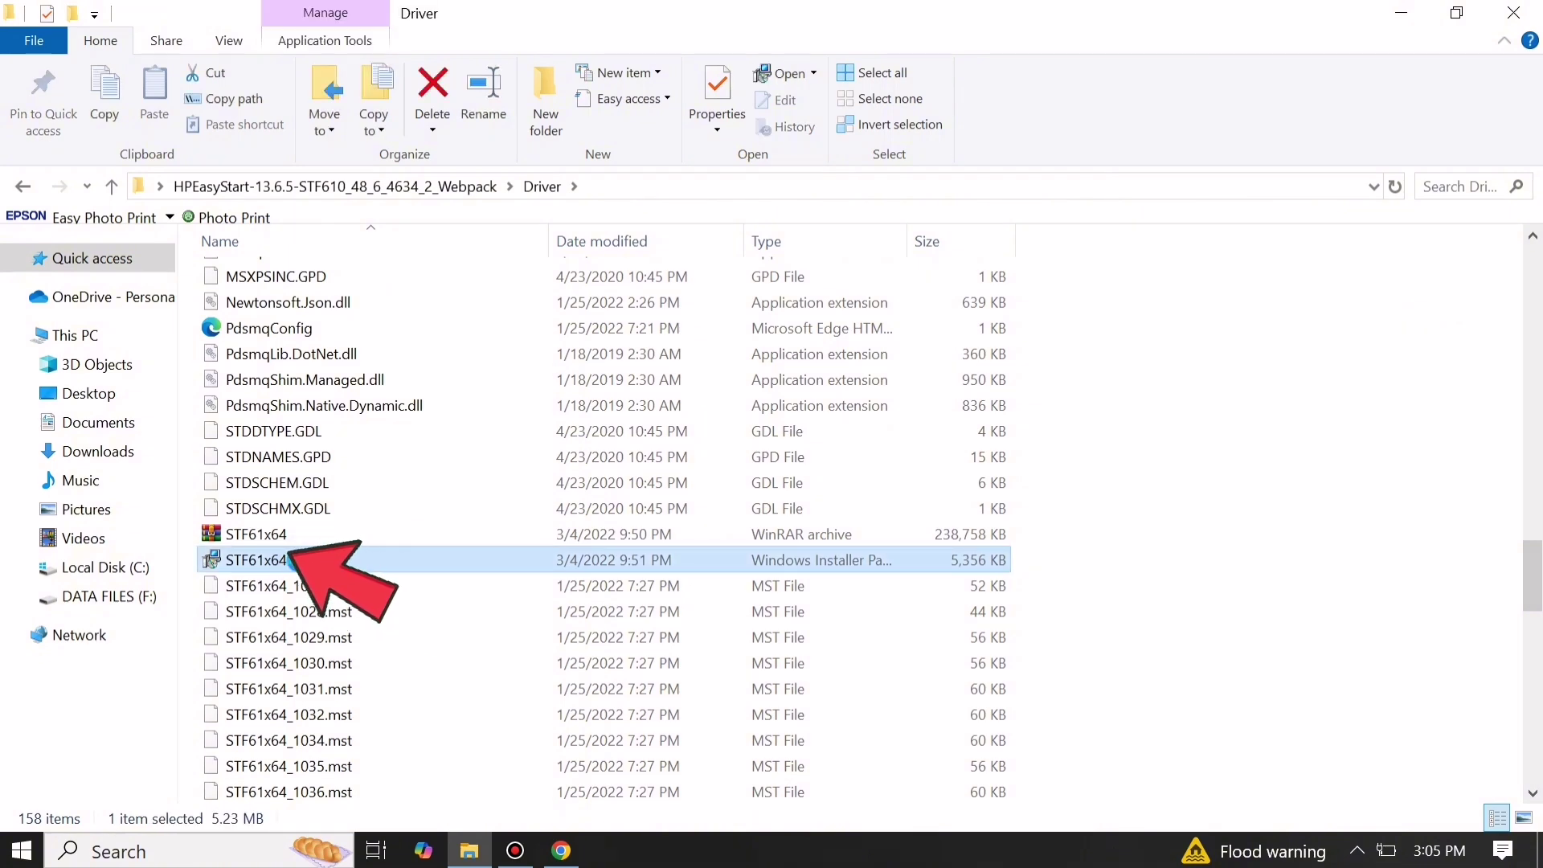
right_click(299, 562)
left_click(412, 156)
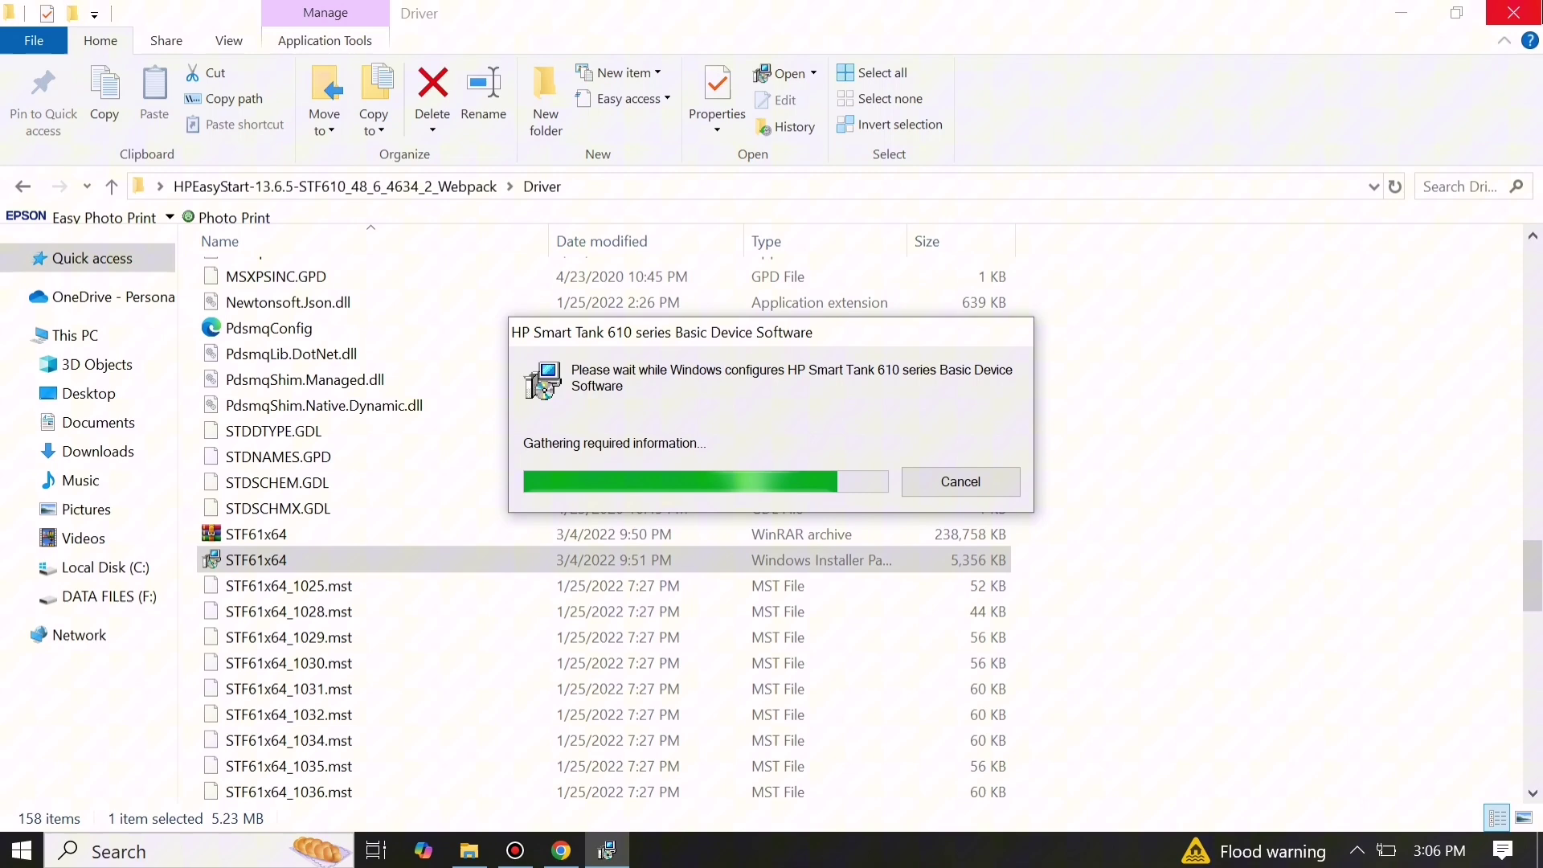
left_click(1513, 12)
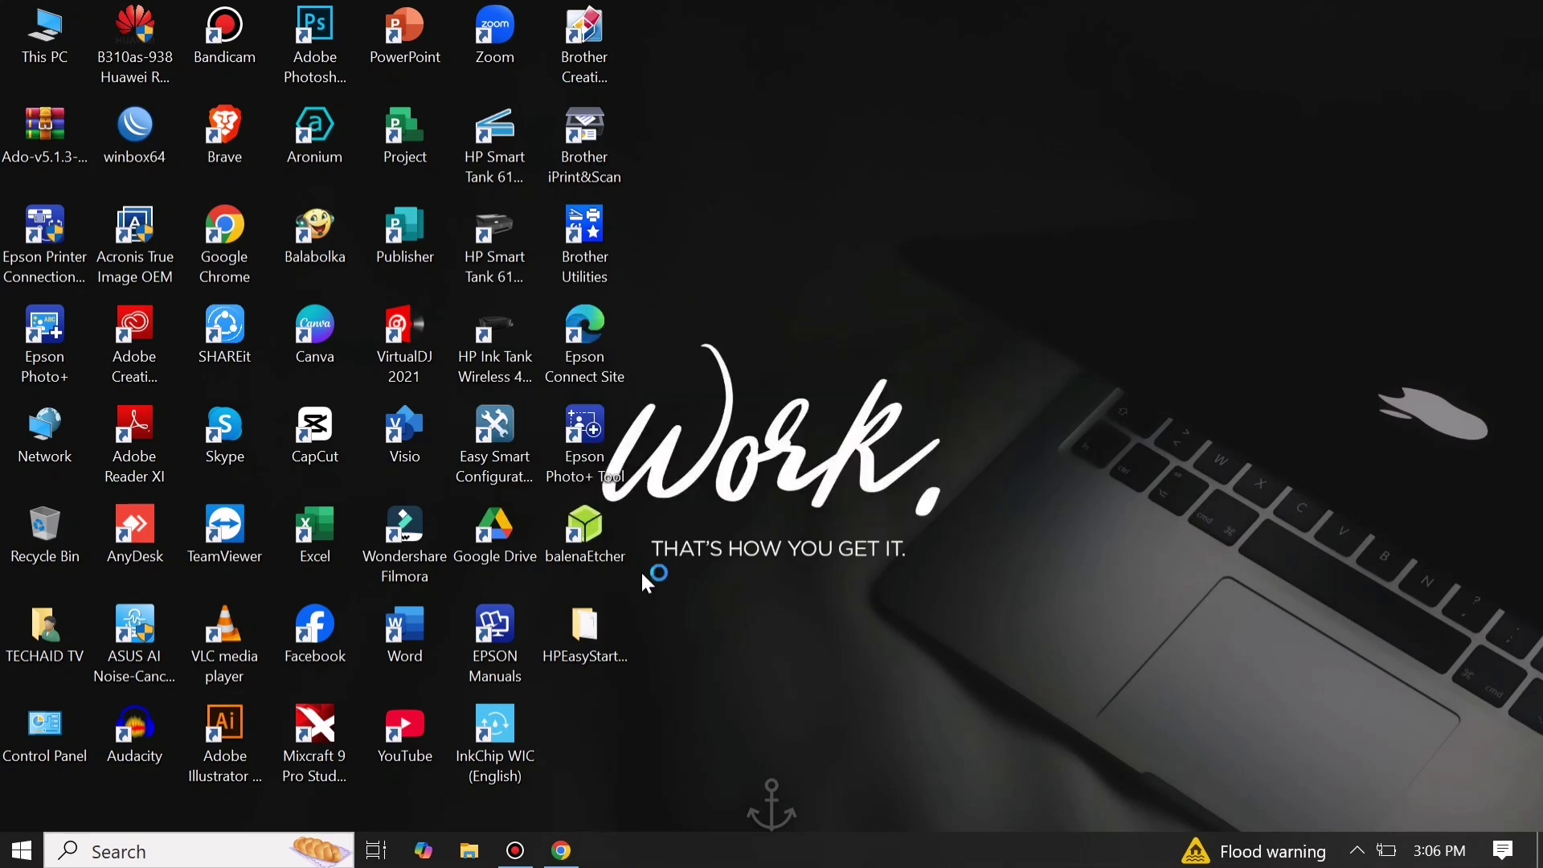
Refresh the desktop and permanently delete the extracted HPEasyStart-13.6.5 folder with Shift+Delete.
right_click(891, 308)
left_click(913, 377)
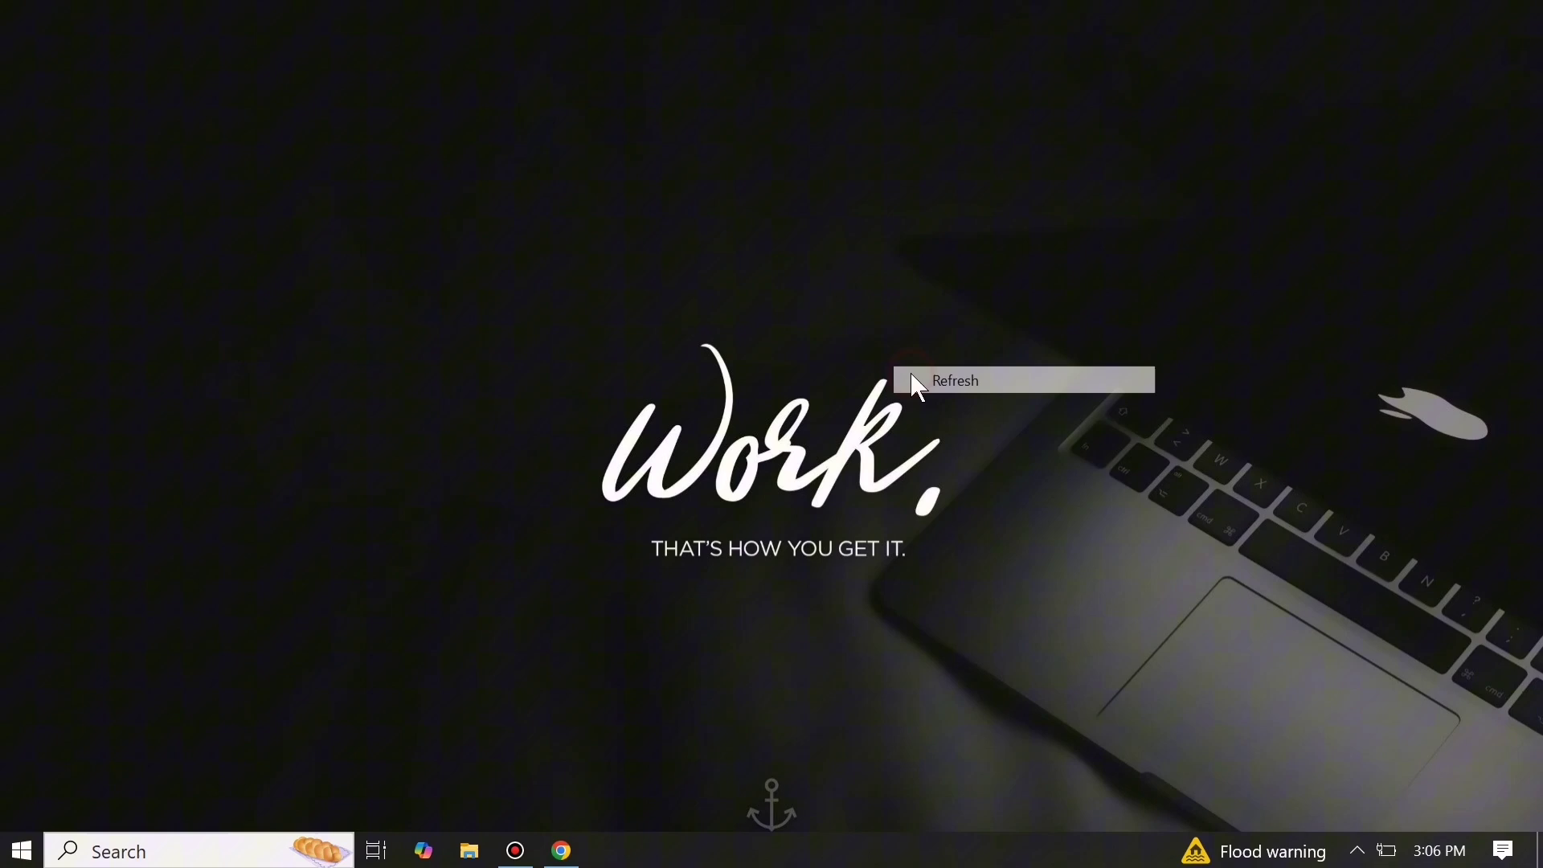
left_click(602, 634)
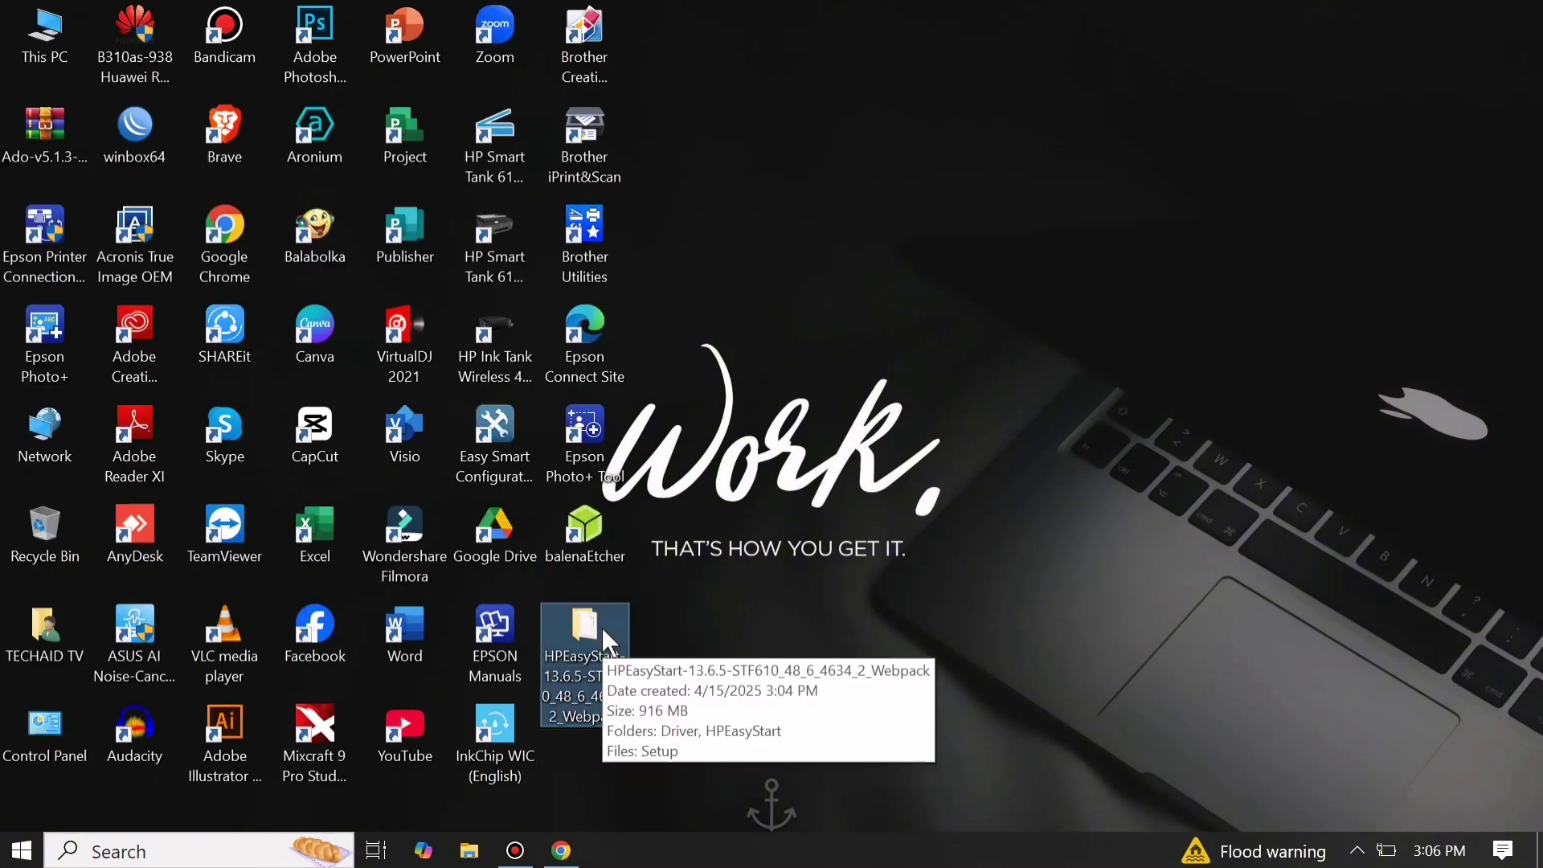
key("shift+Delete")
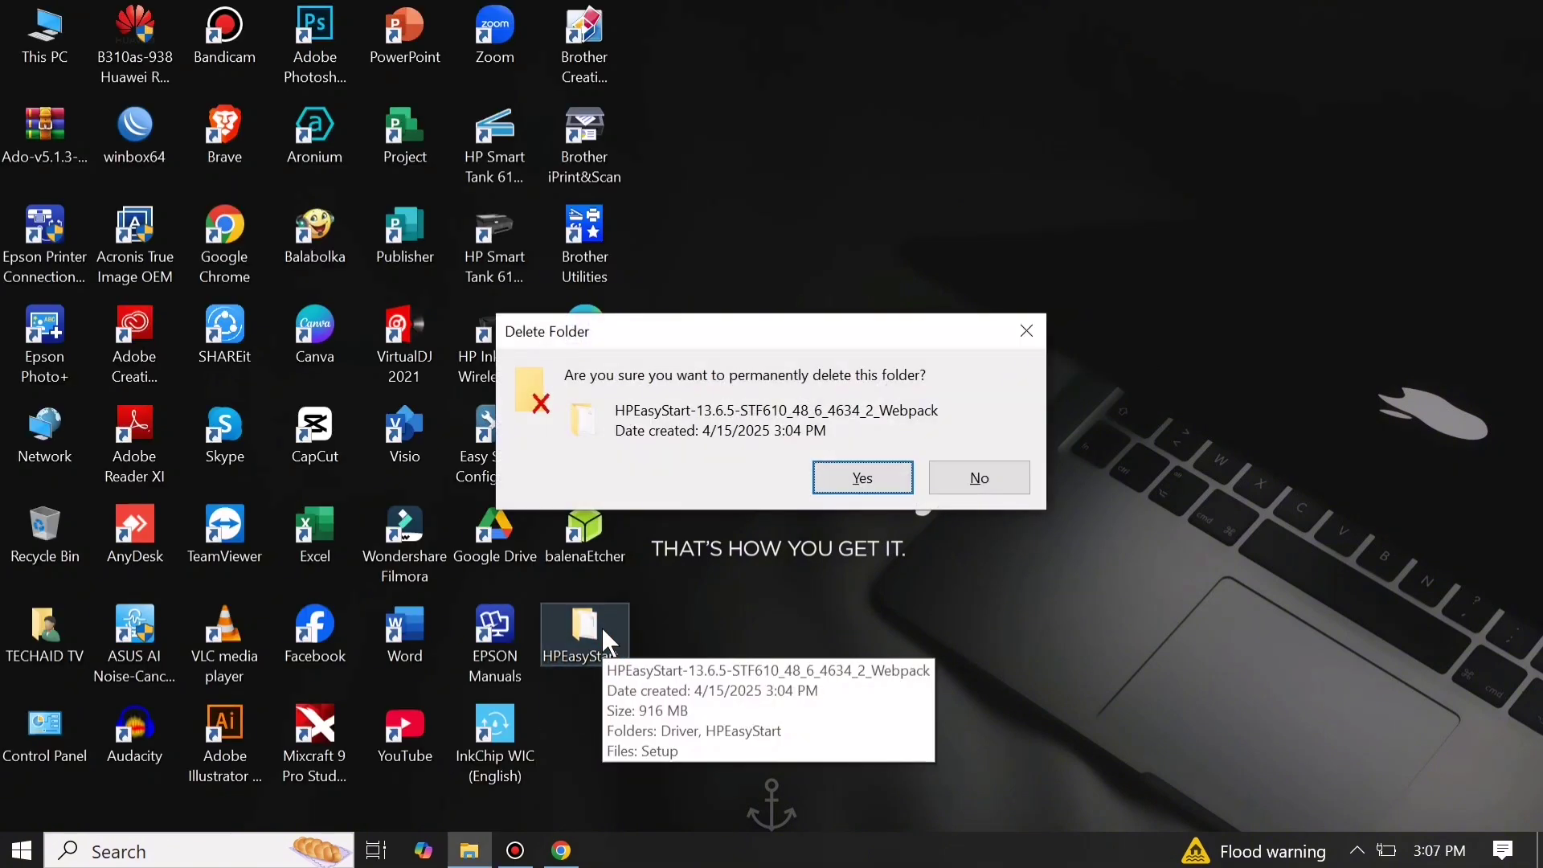
left_click(831, 481)
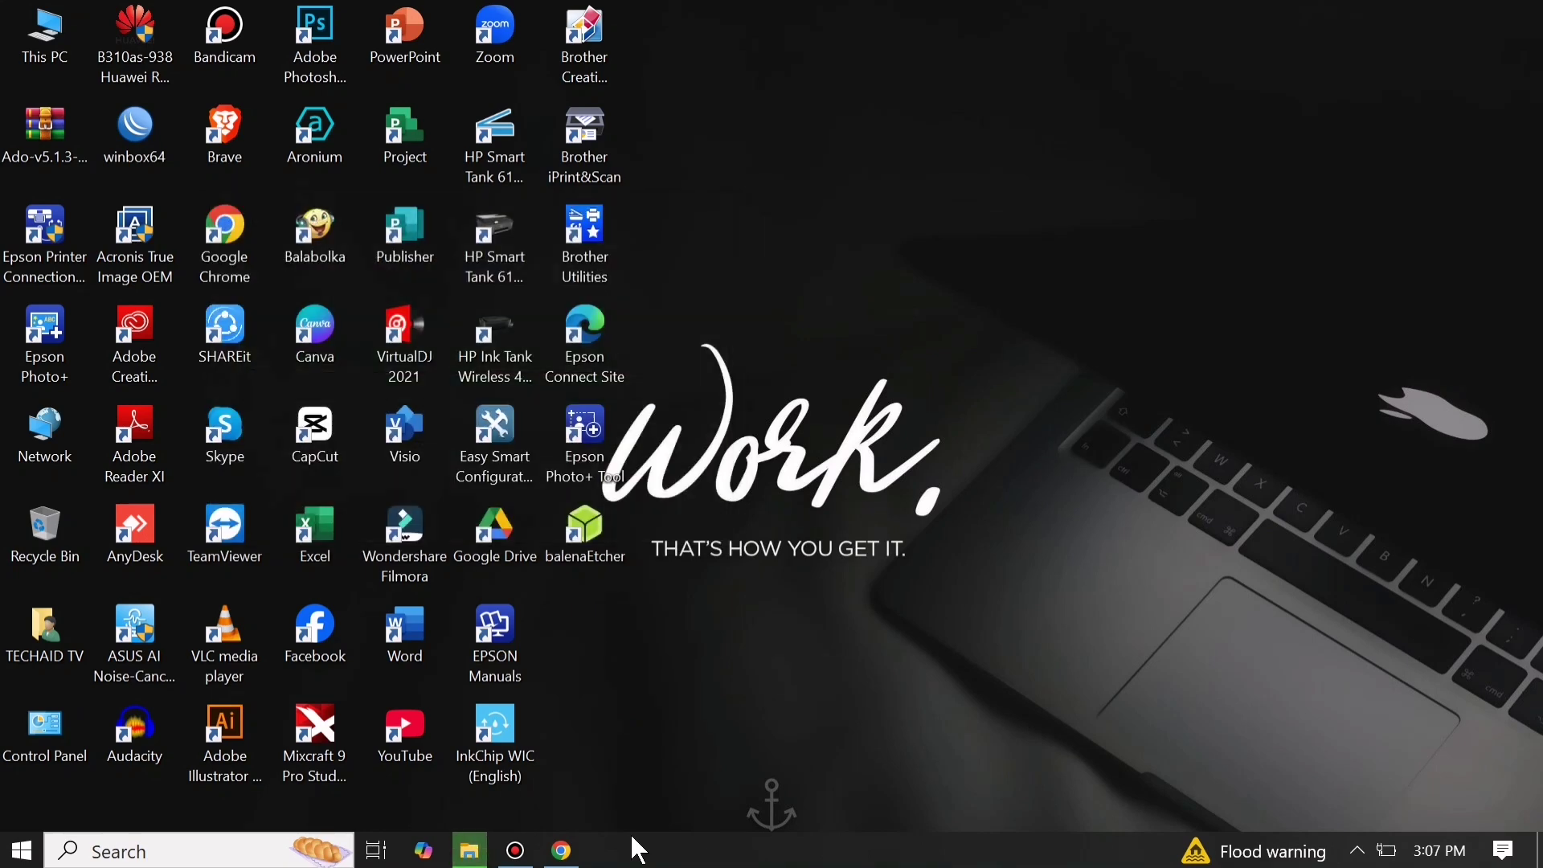
Run HP_Smart_Tank_610_650_2413B.exe from Chrome's downloads and minimize the browser.
left_click(578, 853)
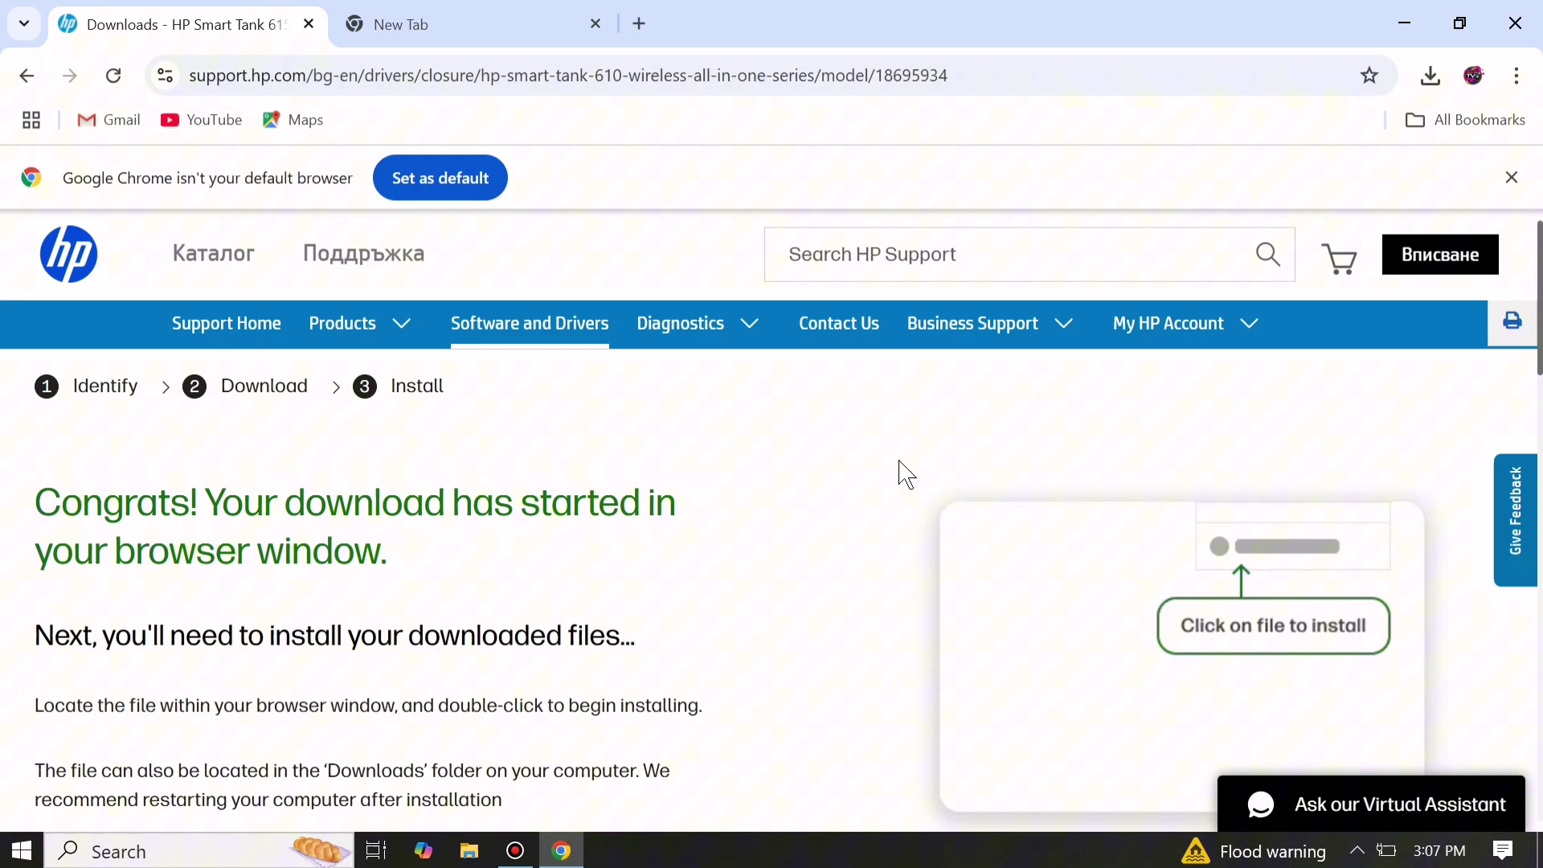
left_click(1430, 76)
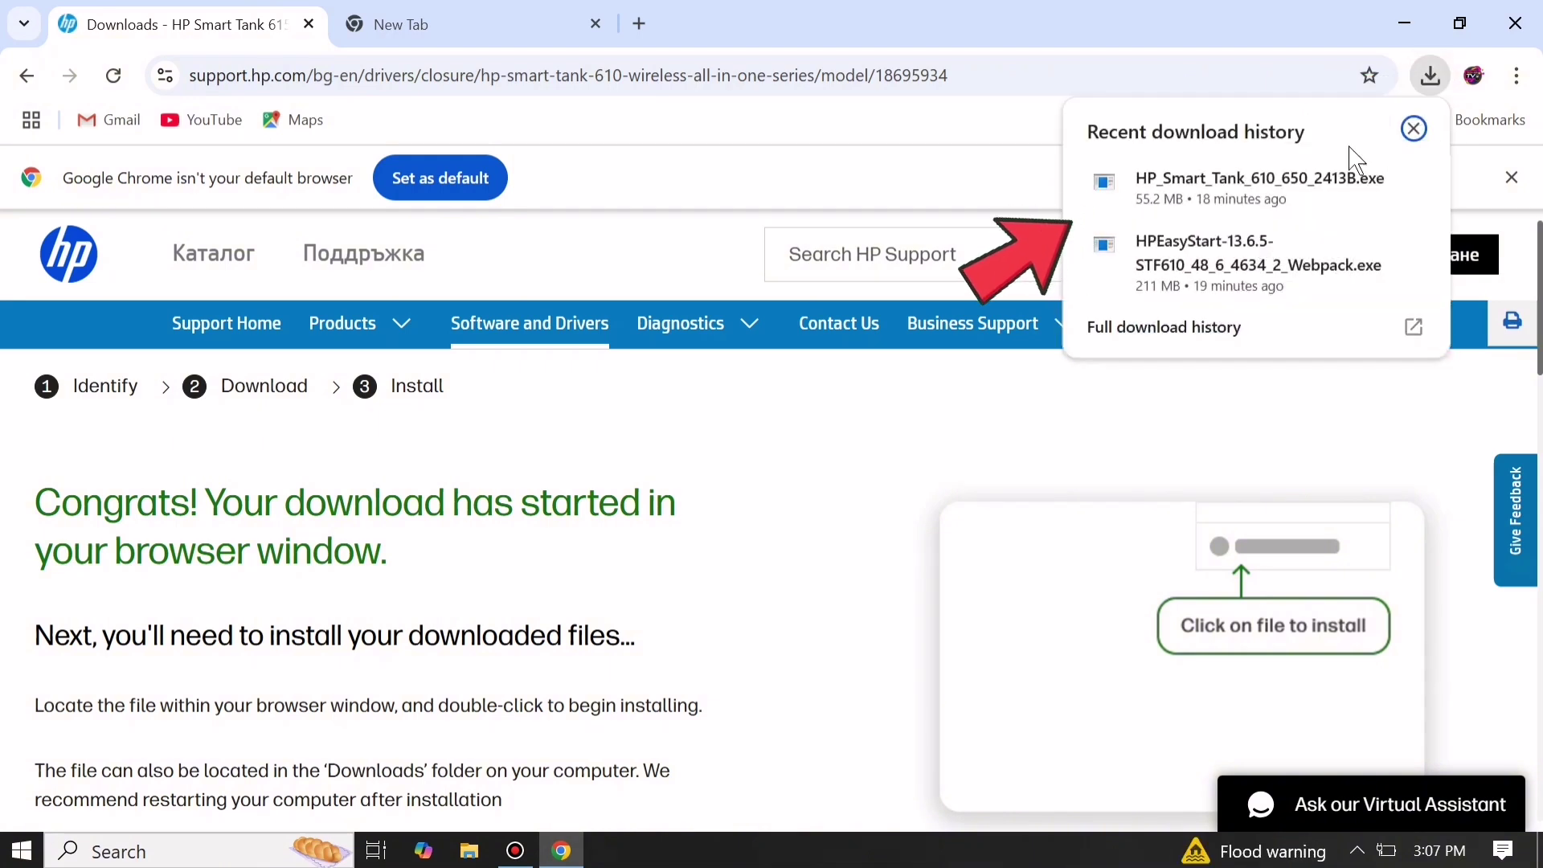
mouse_move(1145, 193)
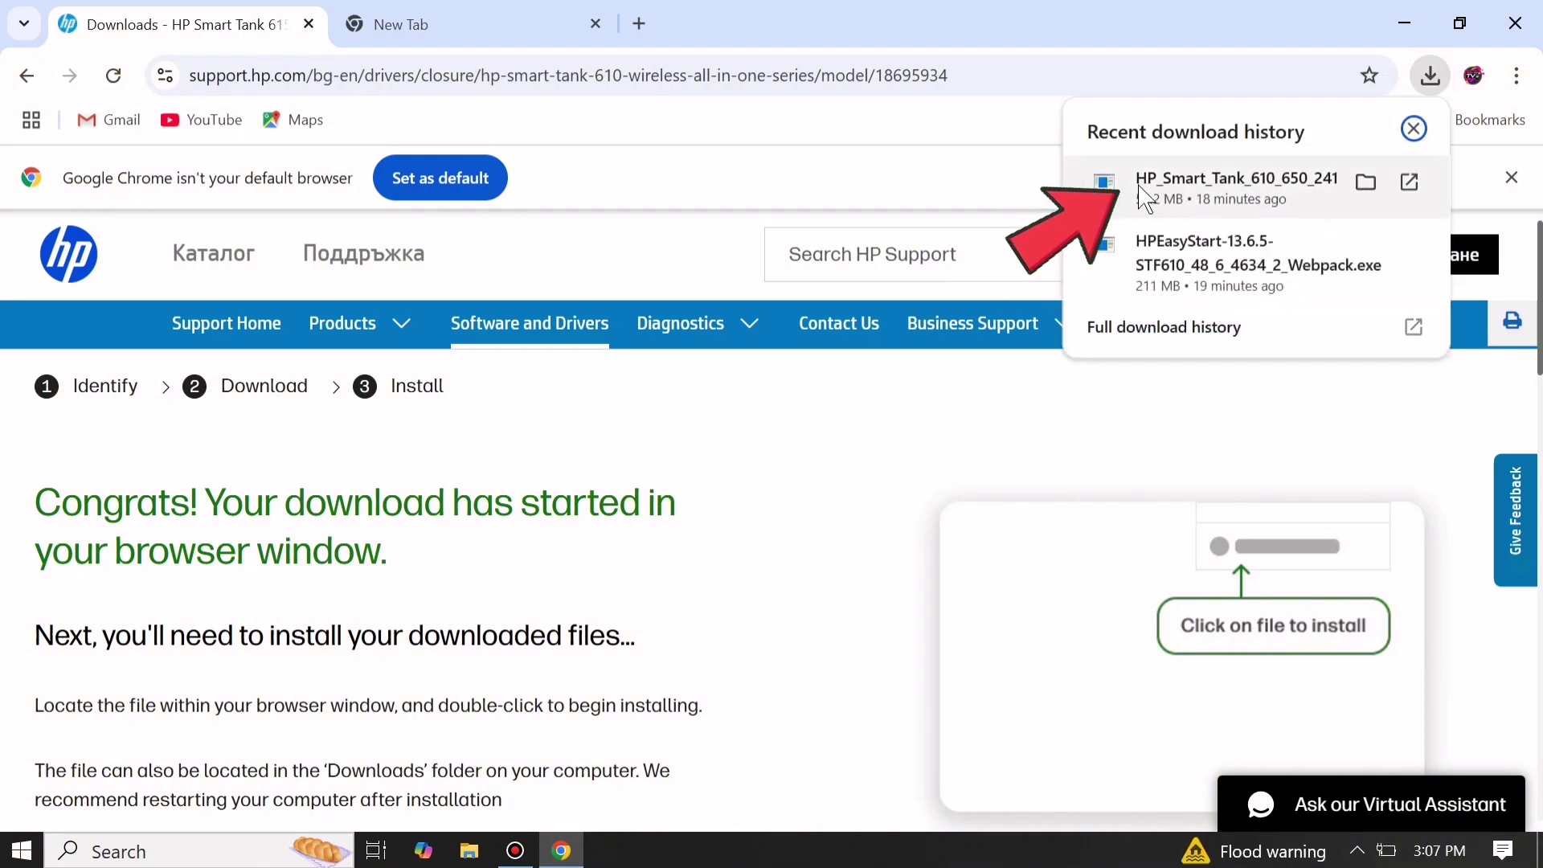
left_click(1214, 195)
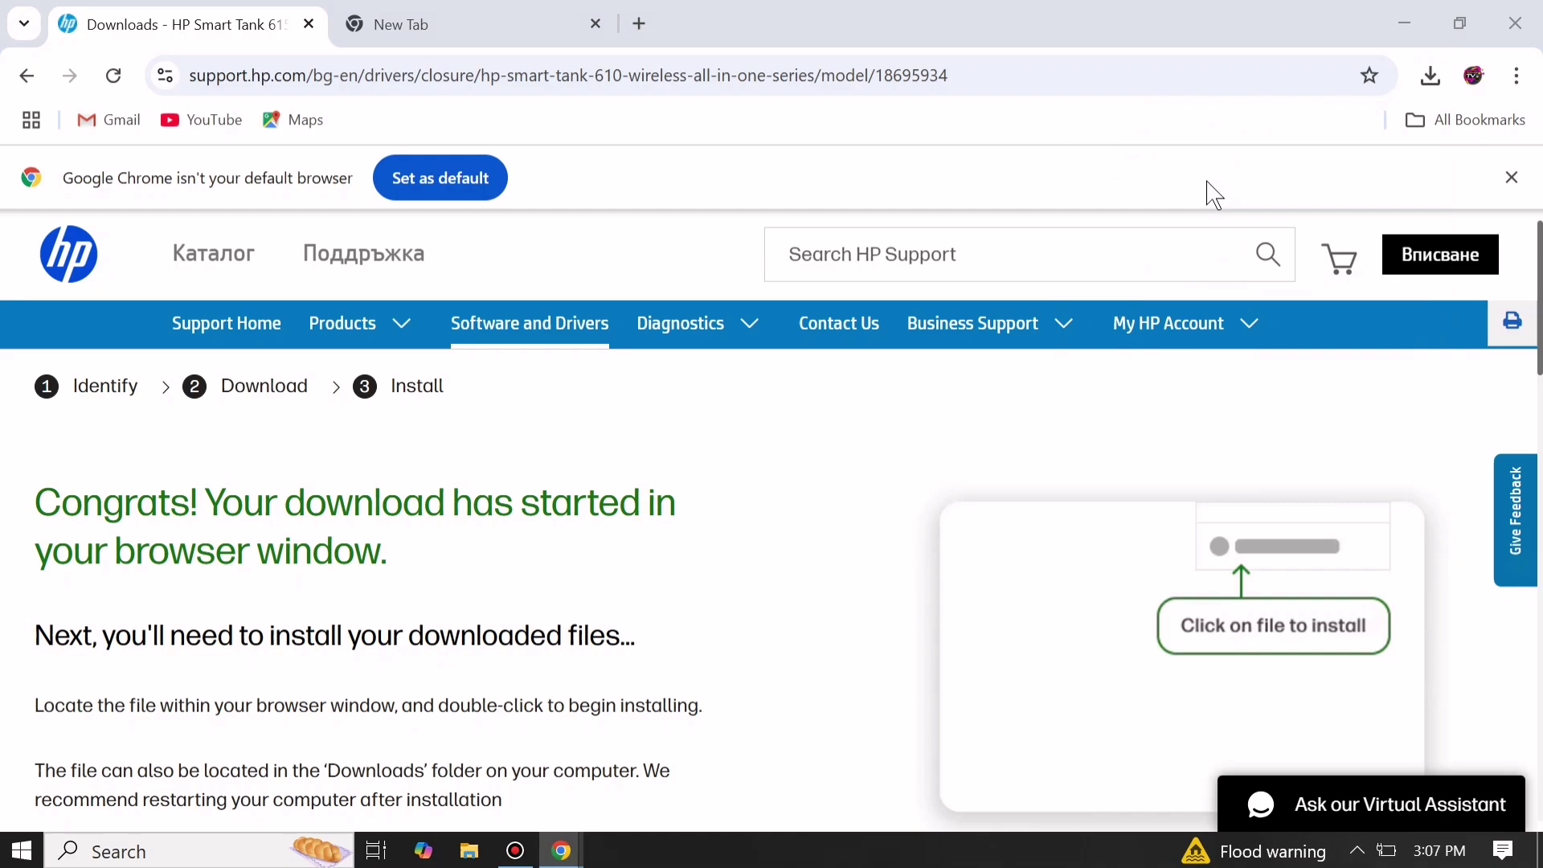
left_click(1405, 23)
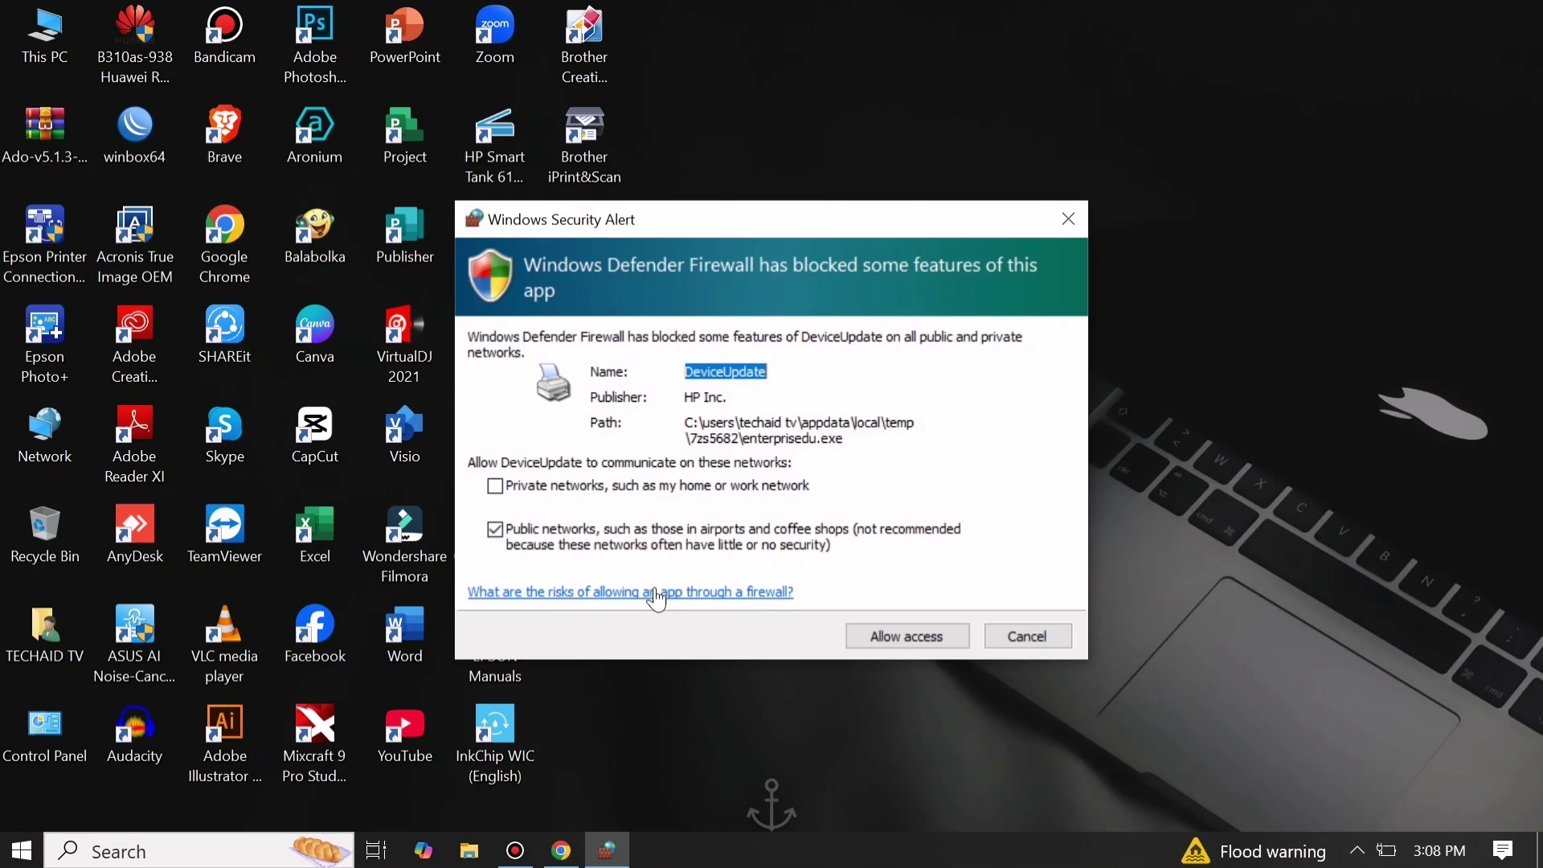
Allow DeviceUpdate through the firewall and select the Smart Tank printer on USB056 for updating.
left_click(895, 645)
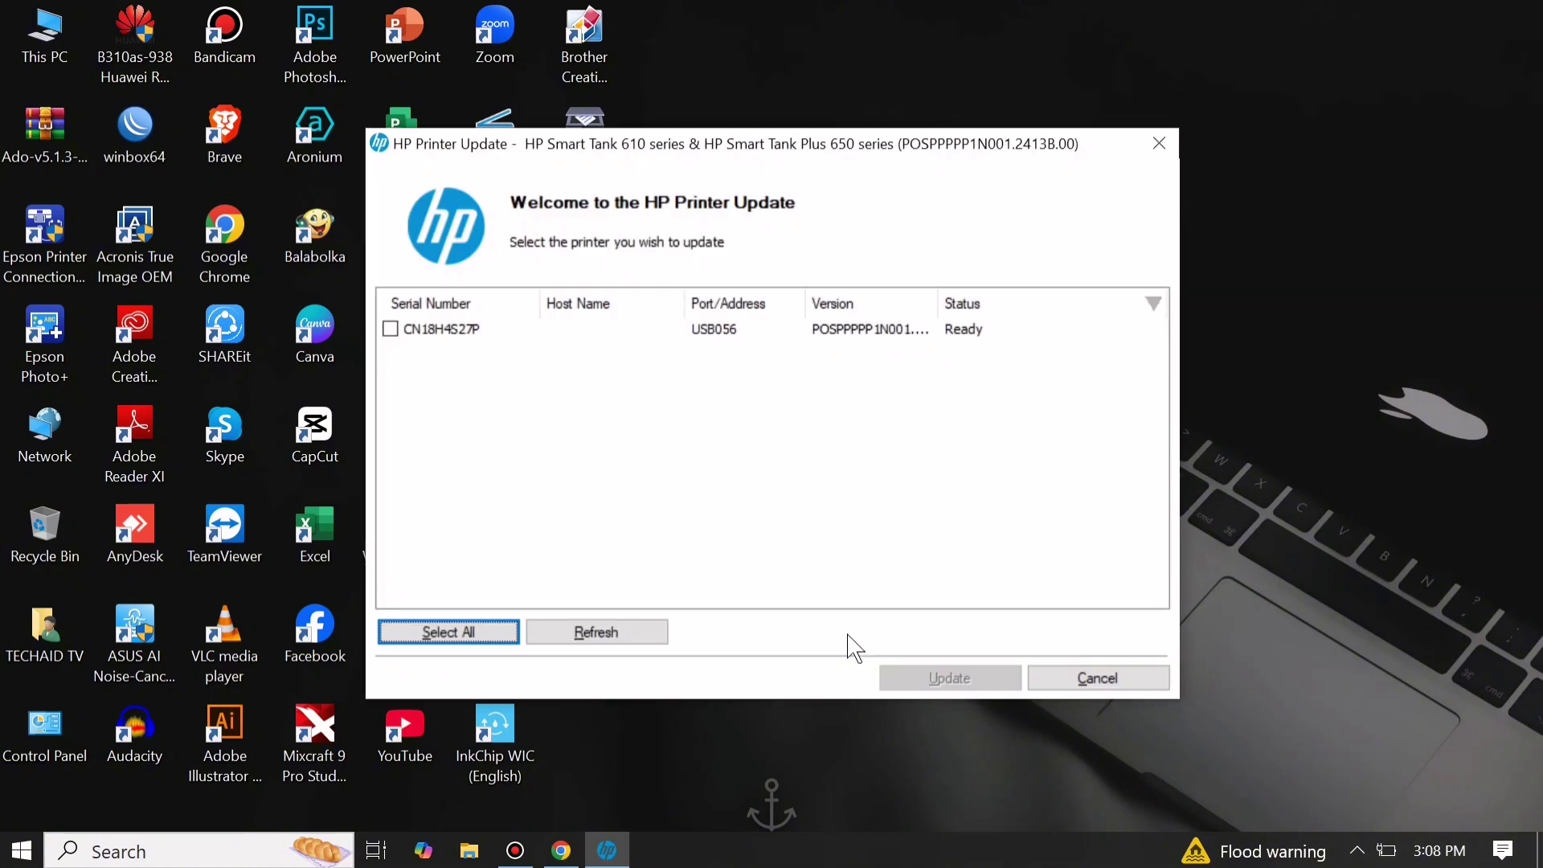
left_click(390, 329)
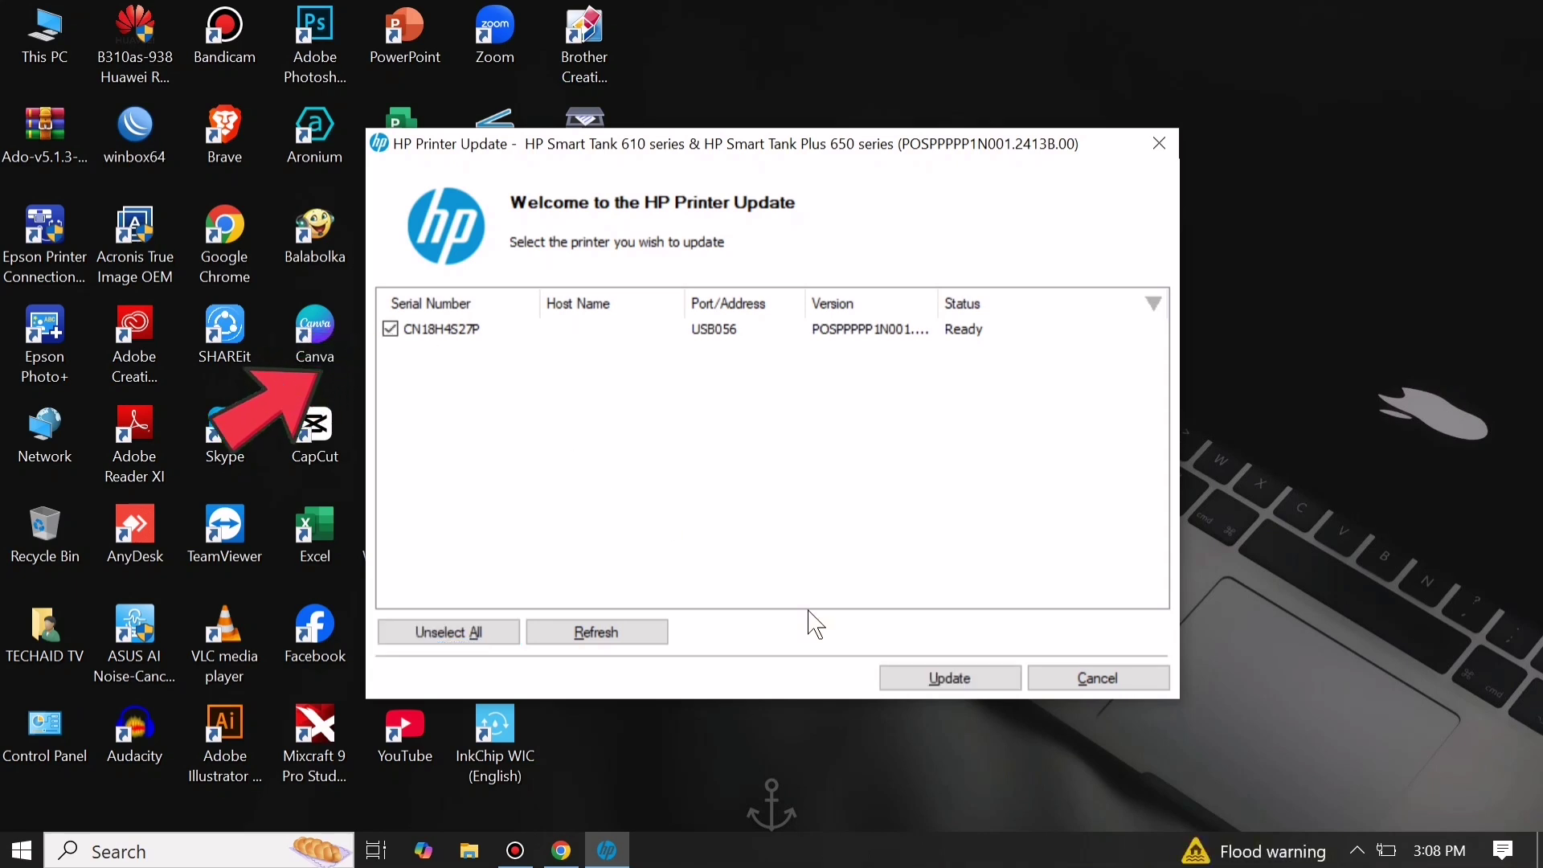
Flash the new firmware to the selected Smart Tank printer until it reports Update successful.
left_click(925, 681)
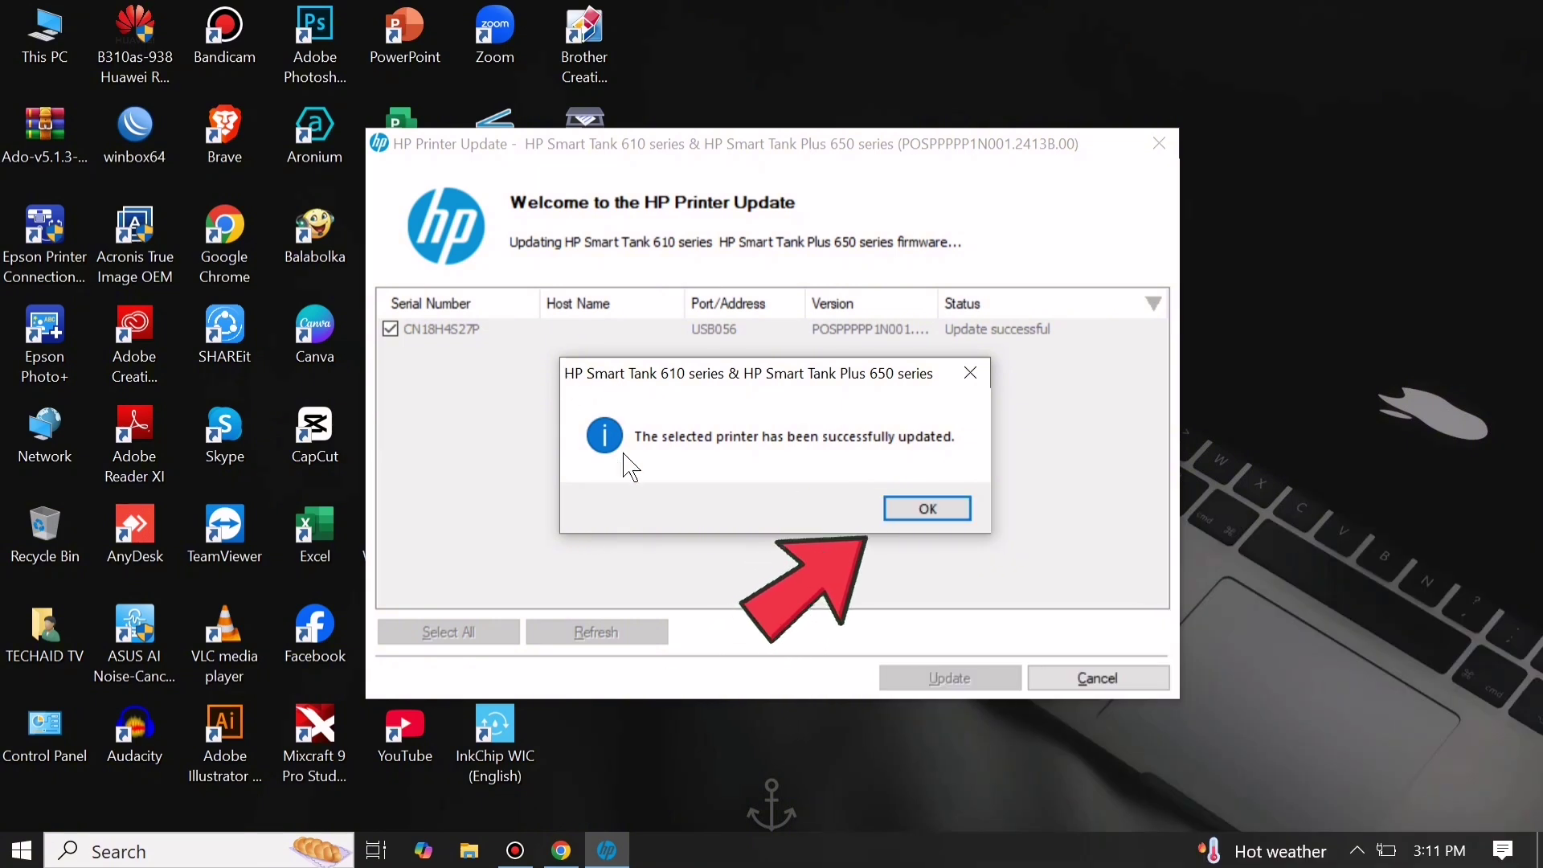
Acknowledge the firmware update success message in HP Printer Update.
left_click(925, 530)
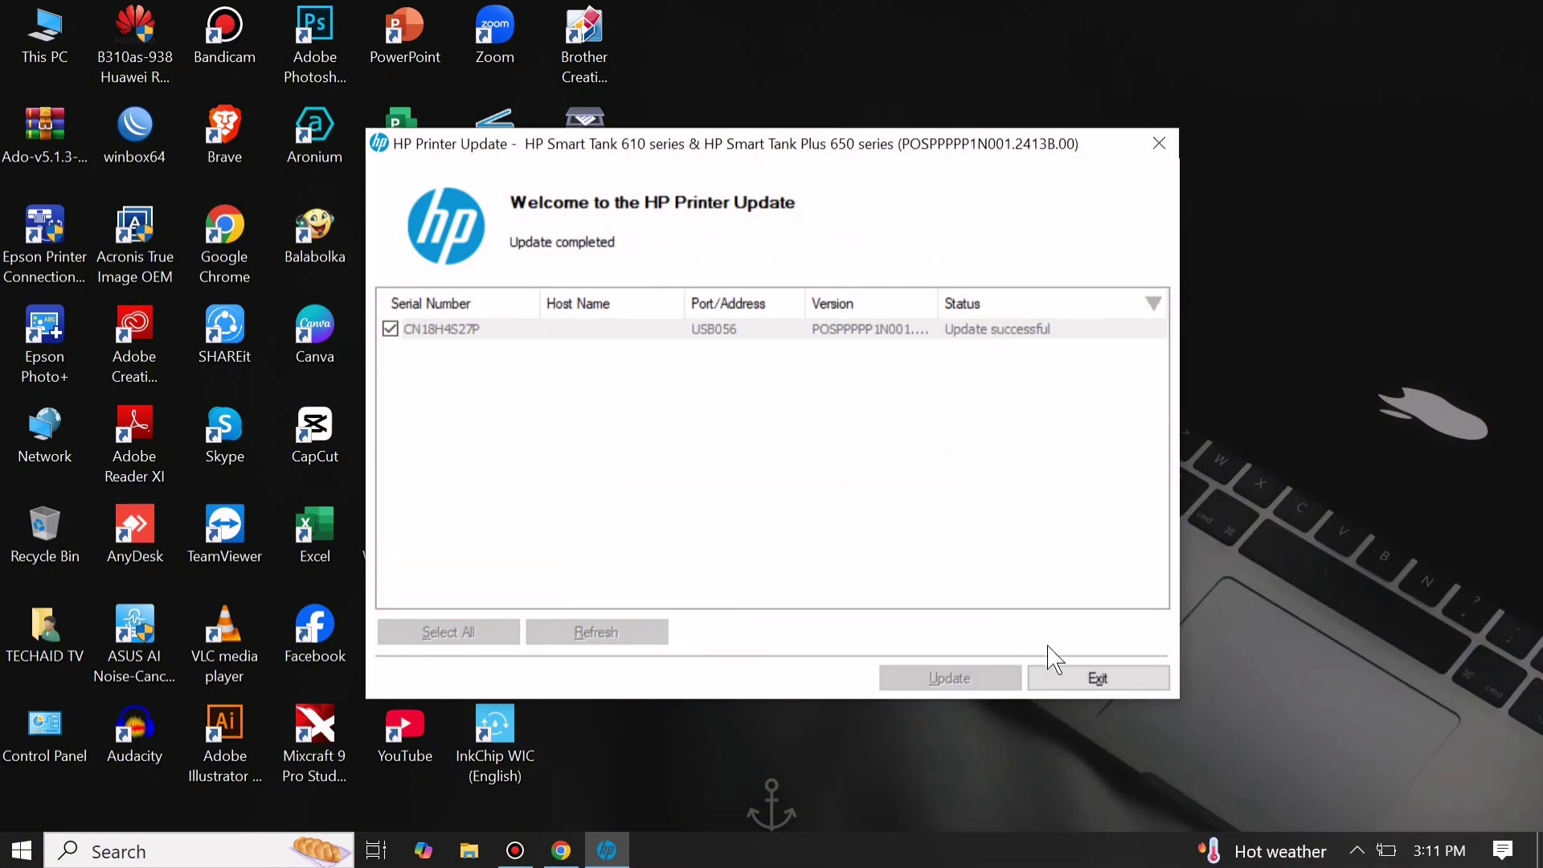